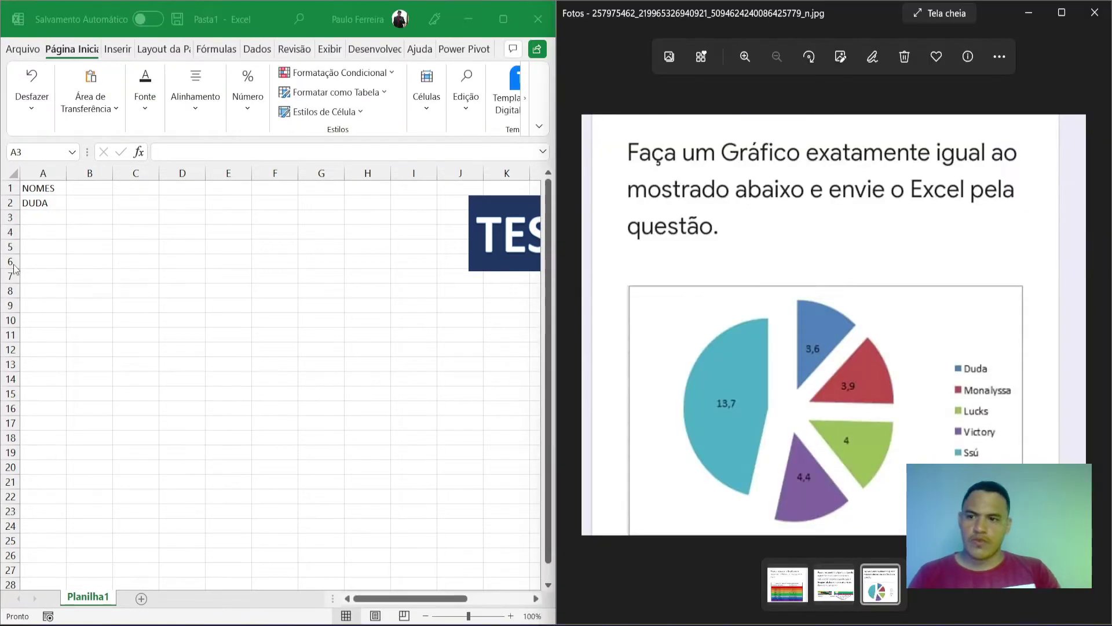
Fill A3:A6 with the remaining four names from the reference chart's legend, in legend order
click(46, 216)
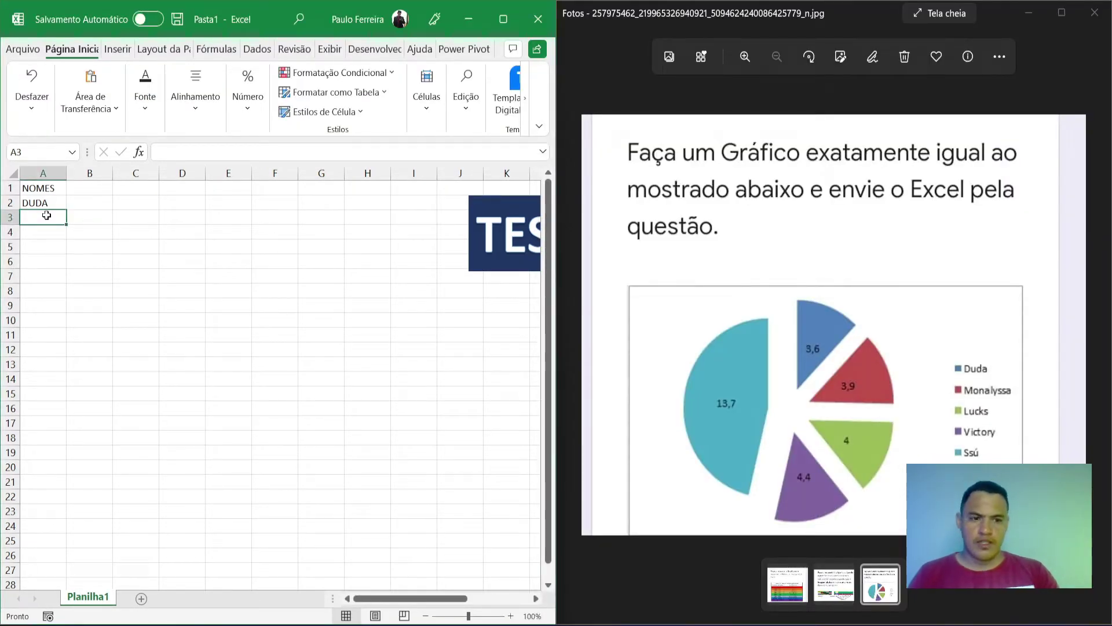
text(MONALYSSA)
key(Return)
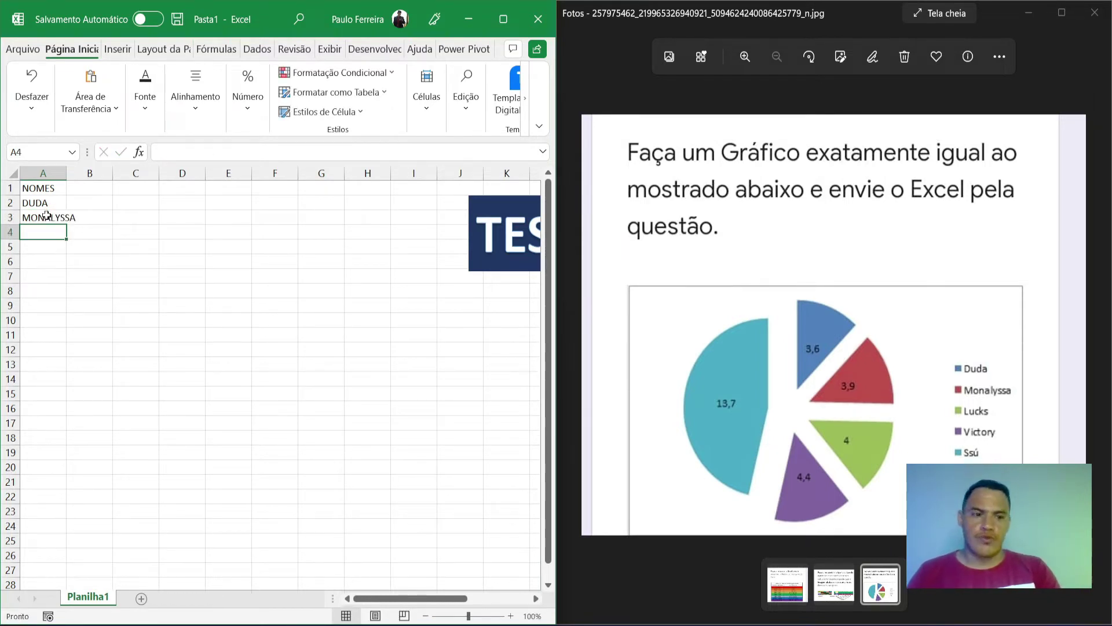
text(LUCKS)
key(Return)
text(VICTORY)
key(Return)
text(S)
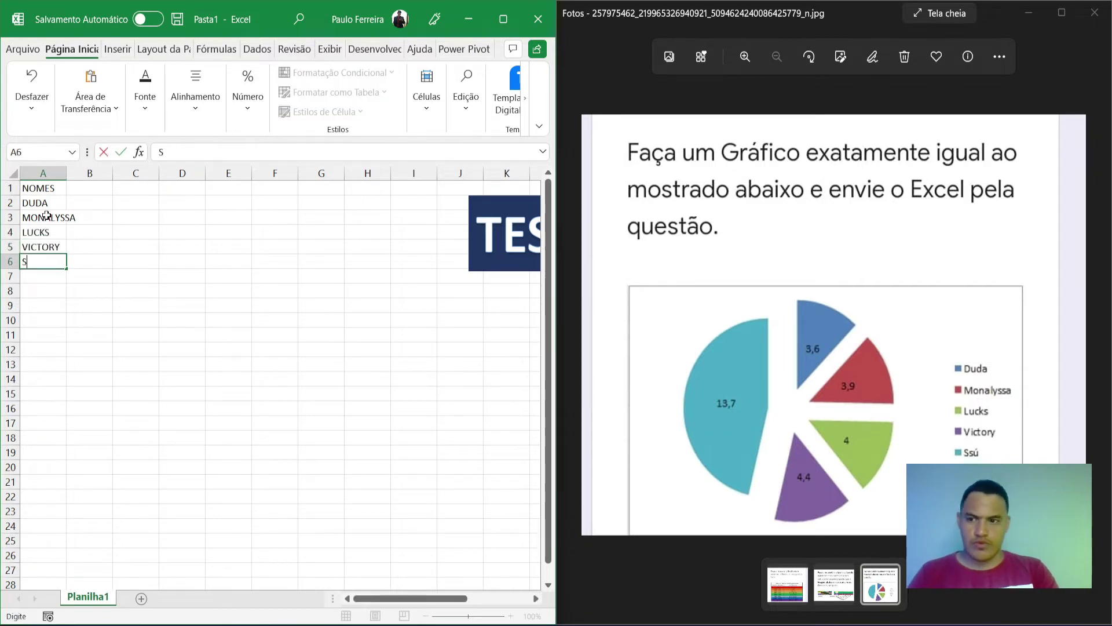
text(SÚ)
key(Return)
Add the header DADOS in B1 and enter the values 3,6, 3,9, 4, 4,4 and 13,7 in B2:B6
click(95, 185)
text(DADOS)
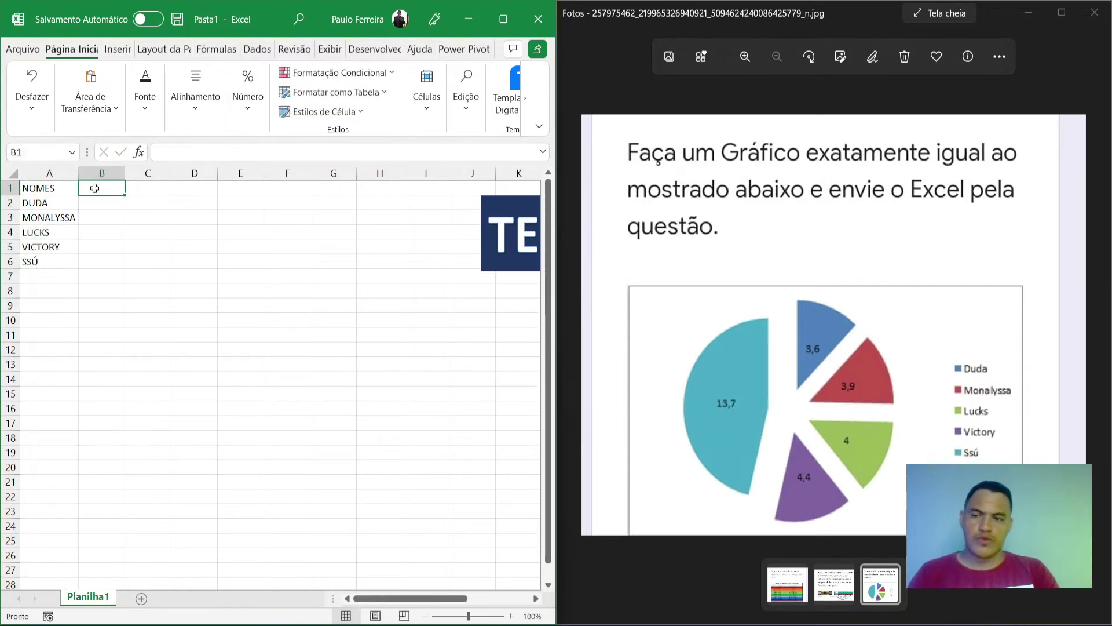
key(Return)
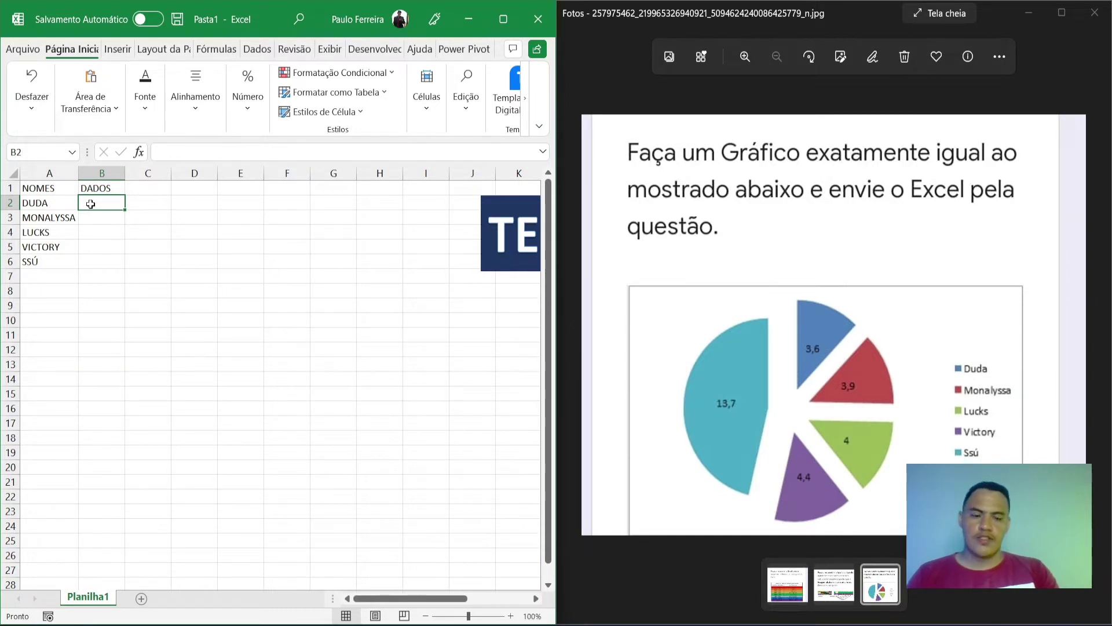
text(3,6)
key(Return)
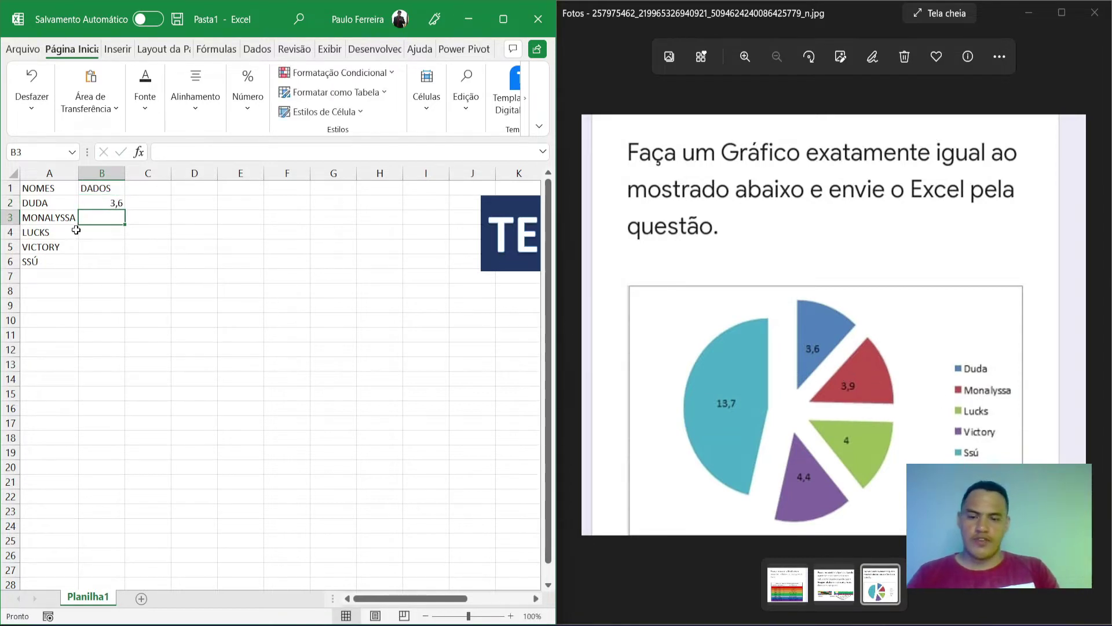
text(3,9)
key(Return)
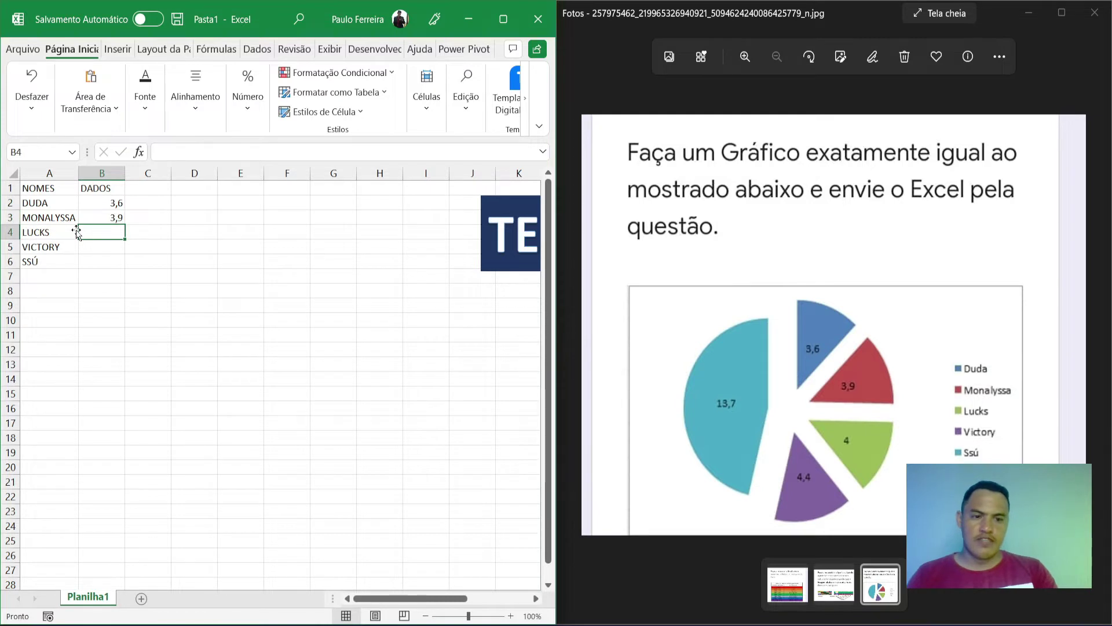
text(4)
key(Return)
text(4,4)
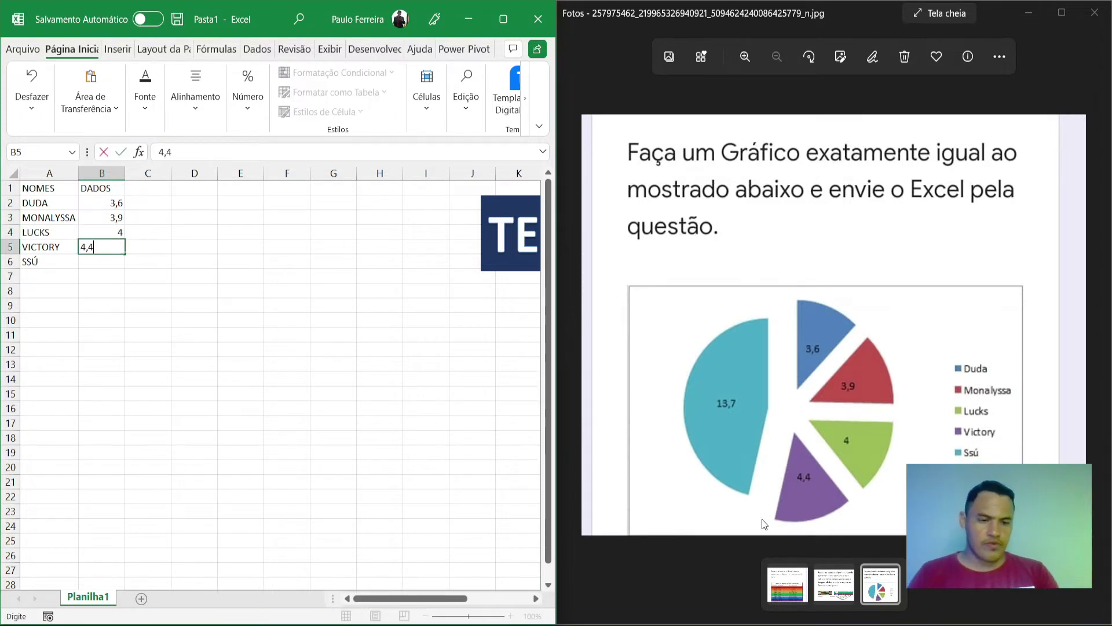
key(Return)
text(13,7)
key(Return)
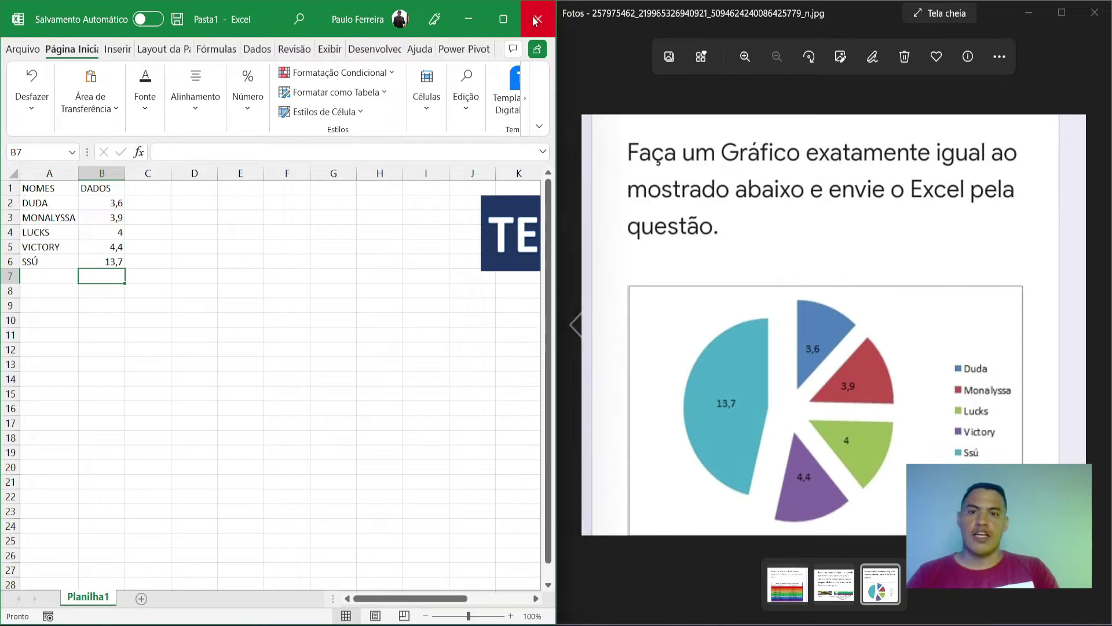
Maximize the workbook window and move the TESTE #1 banner to columns P to T
click(503, 19)
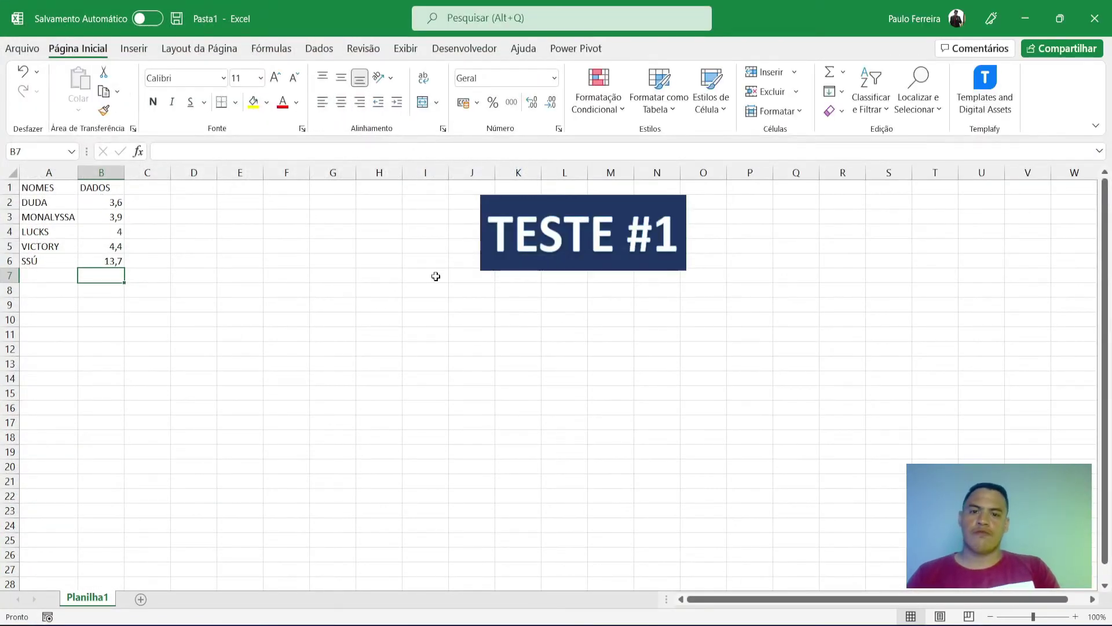
click(516, 207)
drag(526, 194, 783, 197)
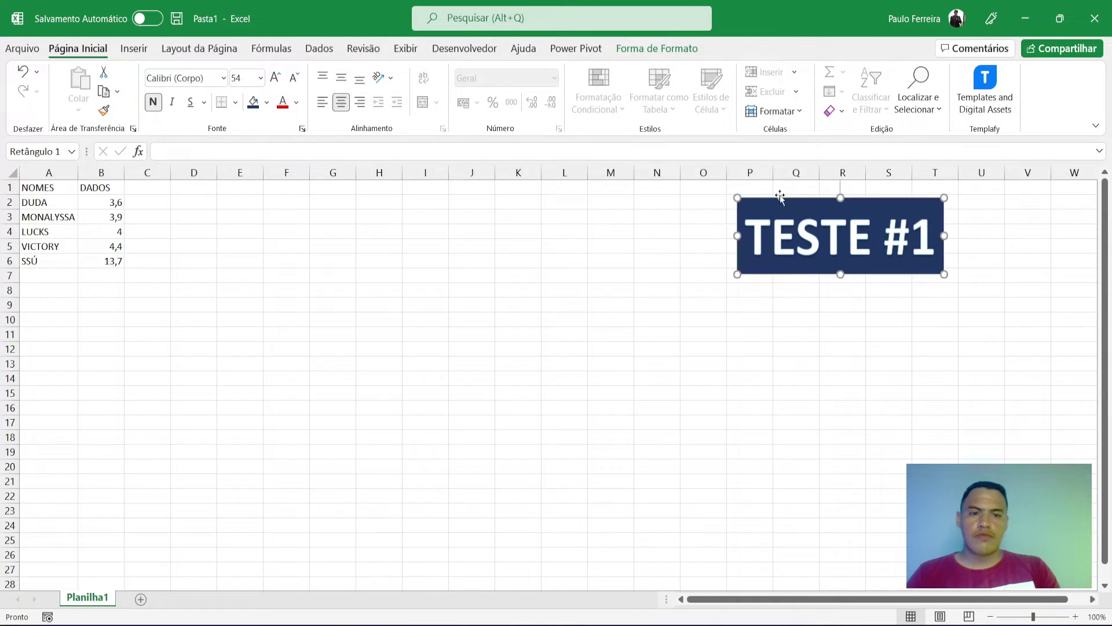
Insert a basic 2D pie chart from A1:B6 and place it directly below the data table
click(81, 214)
drag(57, 184, 104, 261)
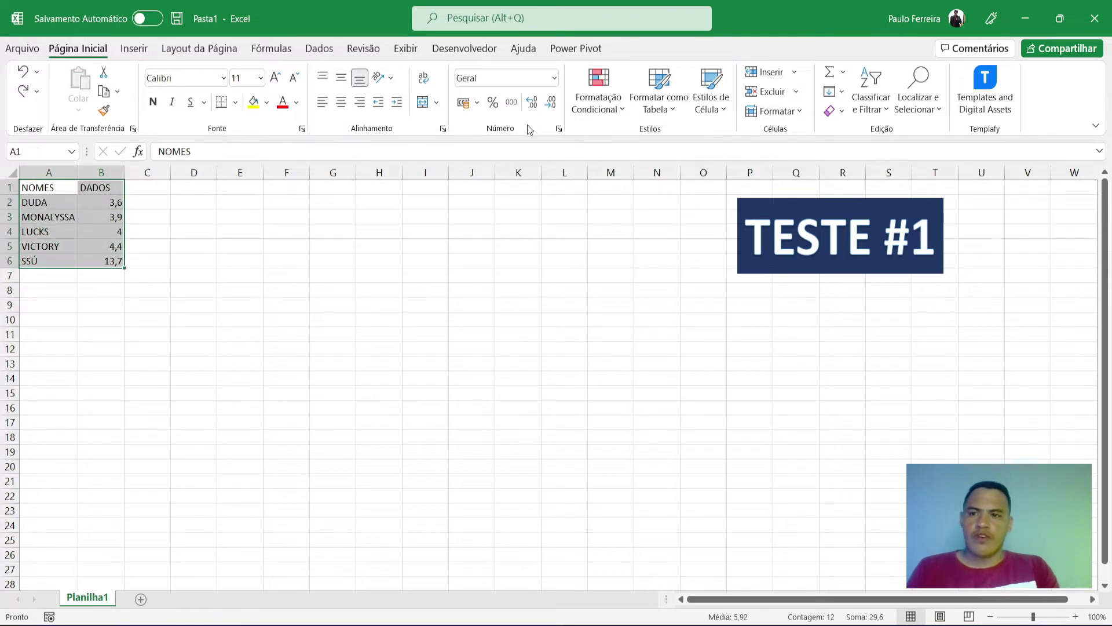
click(134, 48)
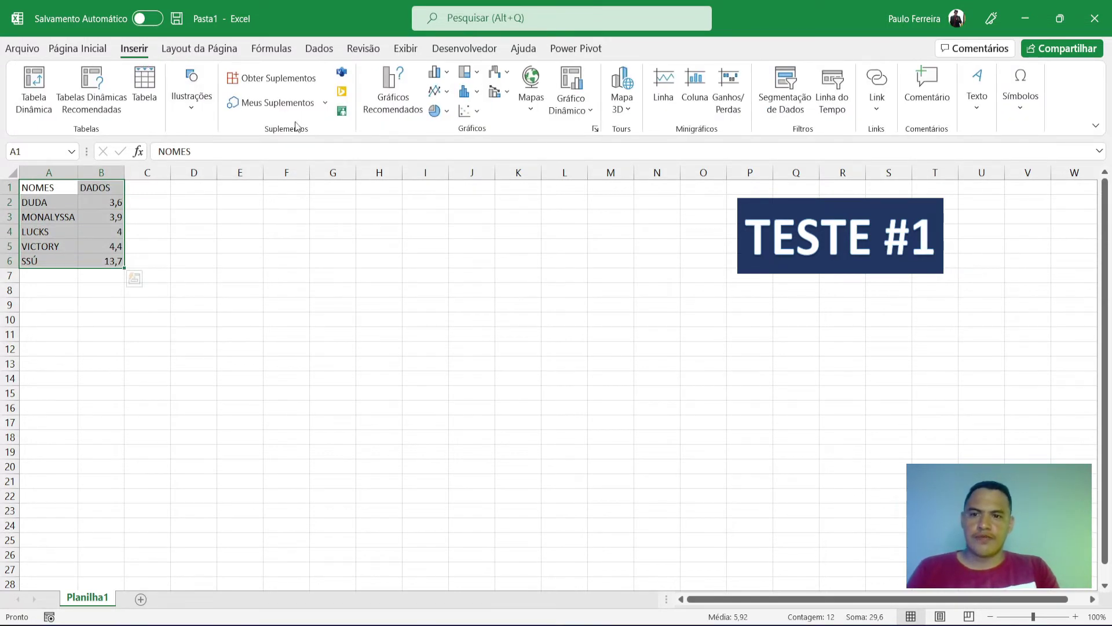
click(448, 113)
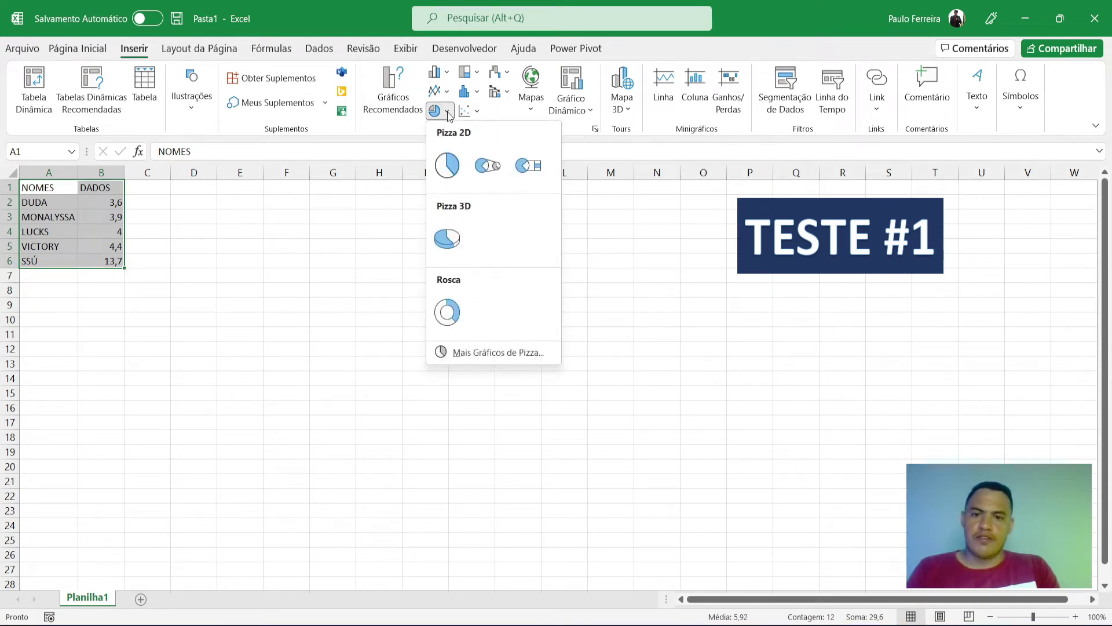
click(445, 173)
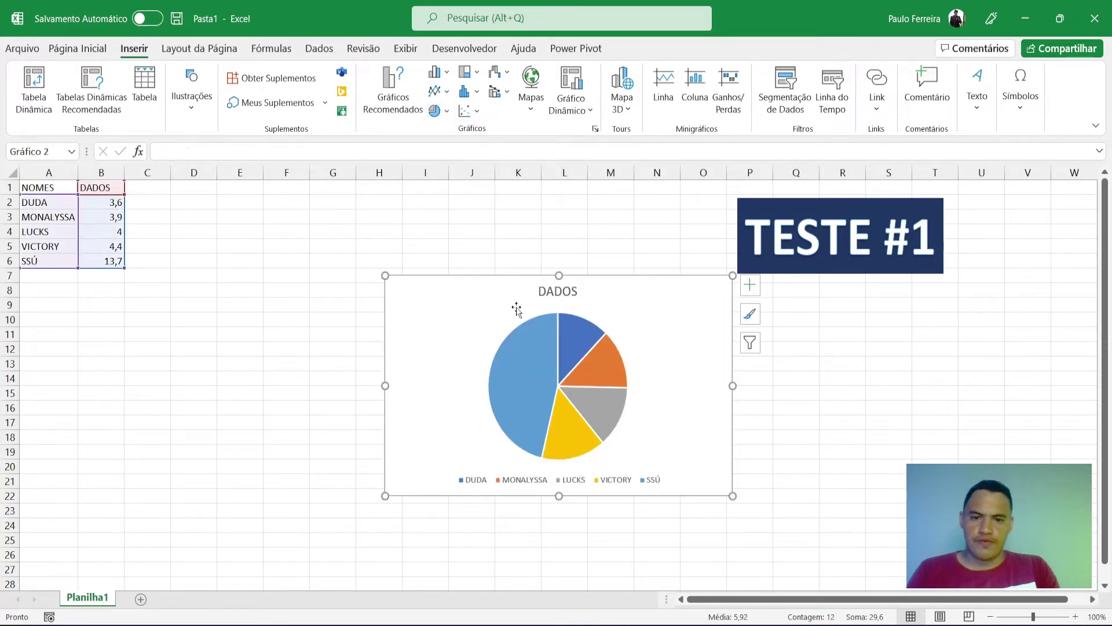
drag(517, 277, 302, 188)
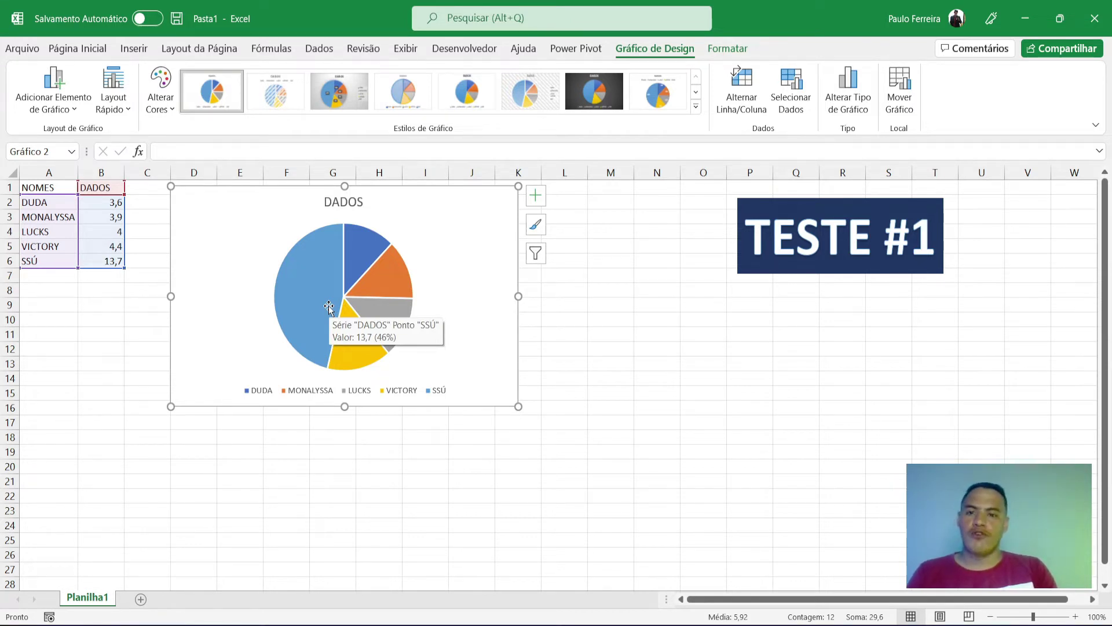
drag(298, 186, 149, 279)
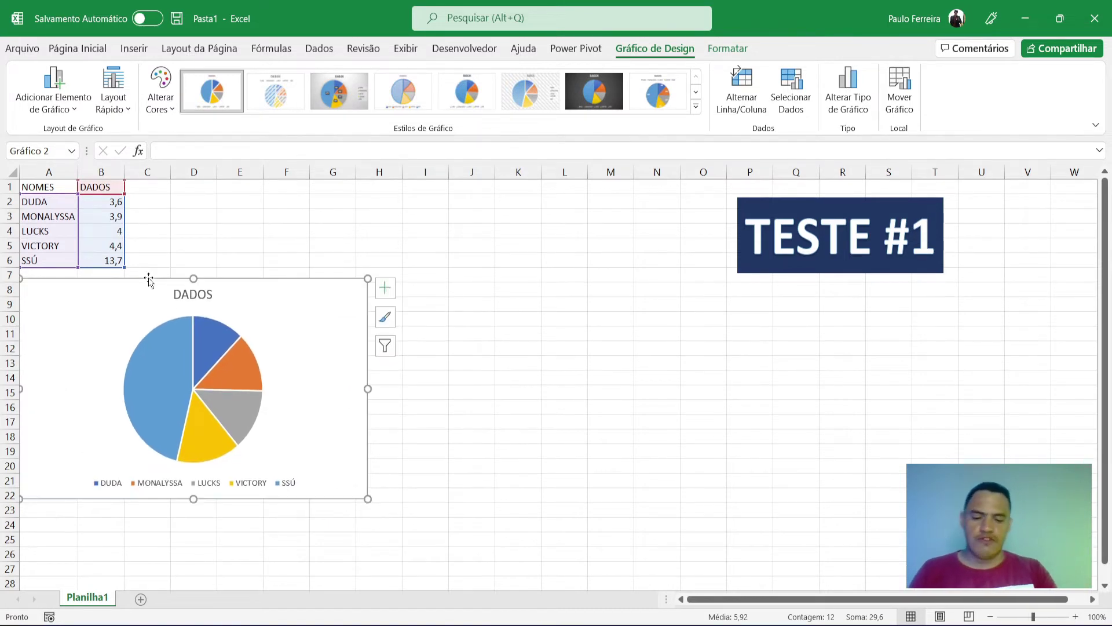
With the workbook beside the reference image, remove the pie chart's title and position its legend on the right
key(super+Left)
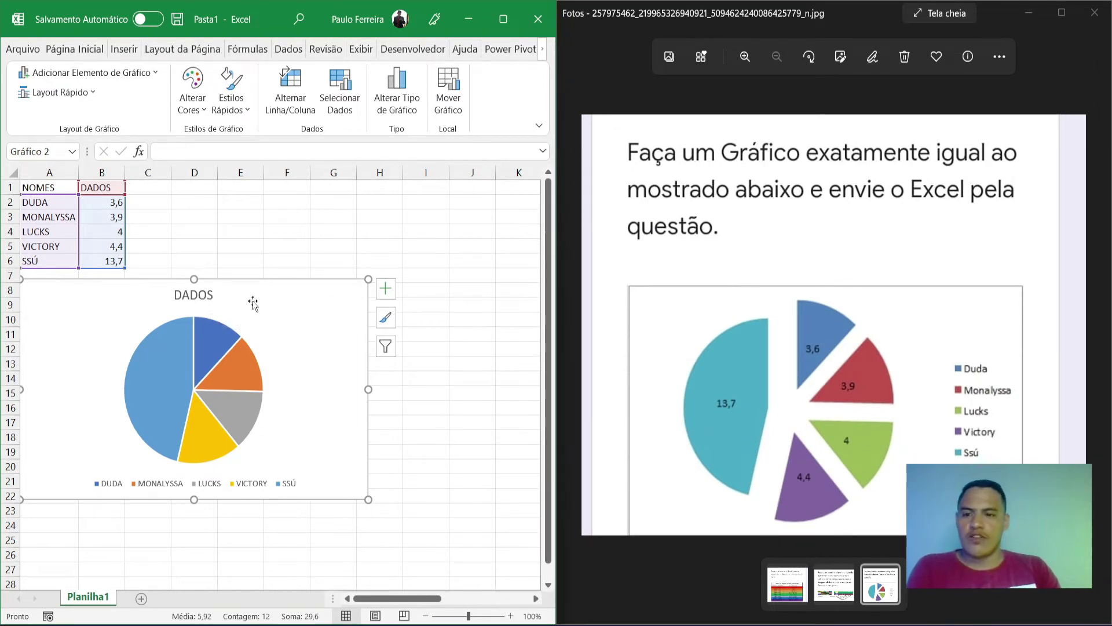
click(383, 292)
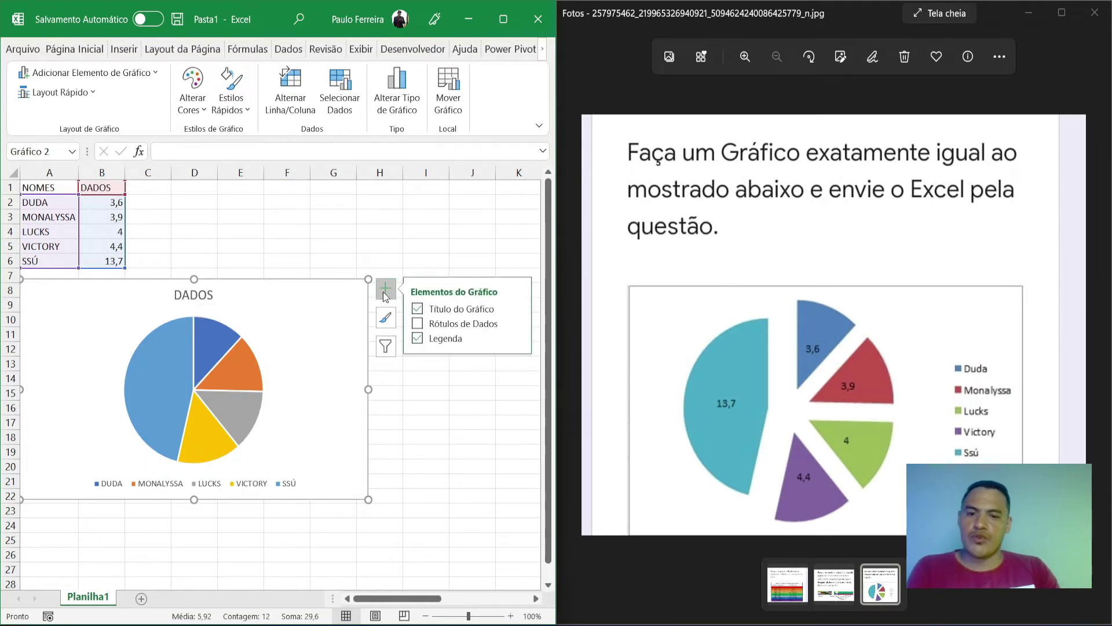
click(417, 309)
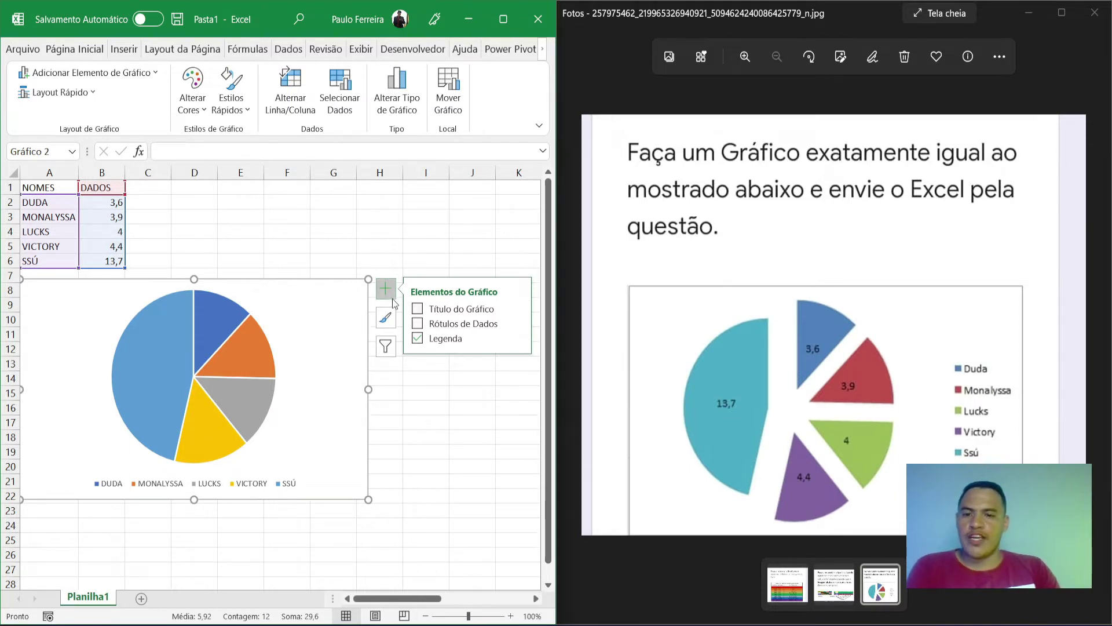
click(515, 340)
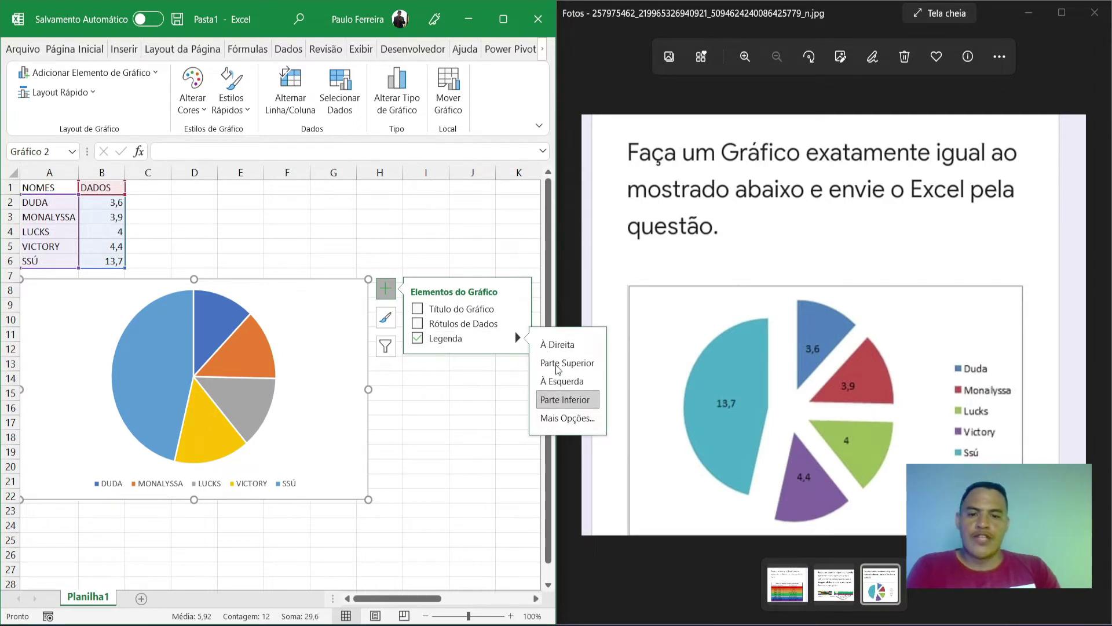
click(559, 348)
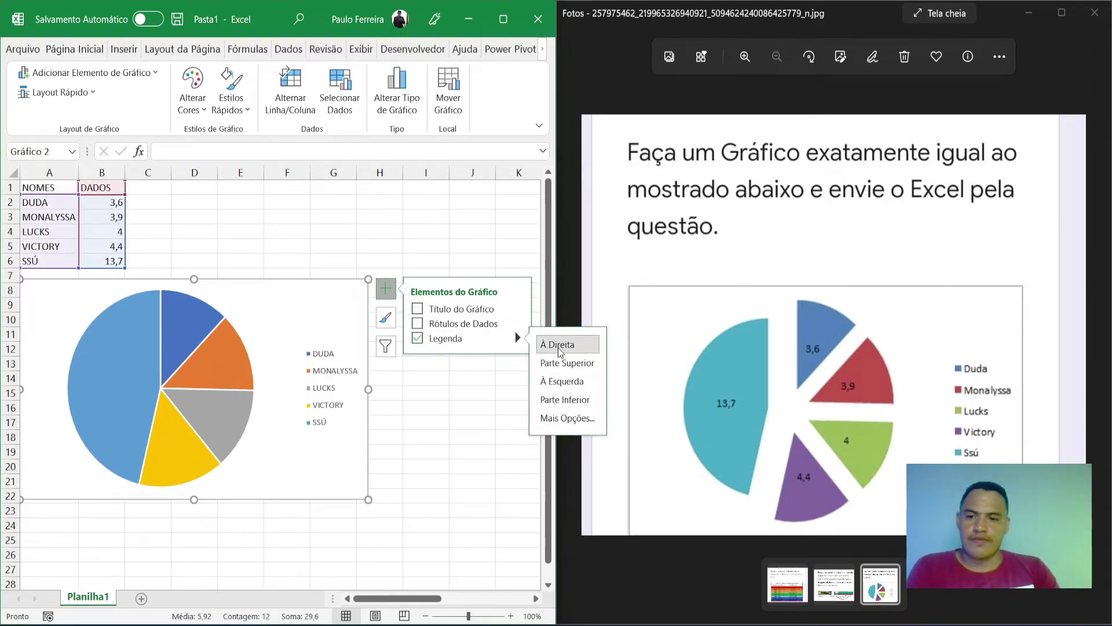
key(Escape)
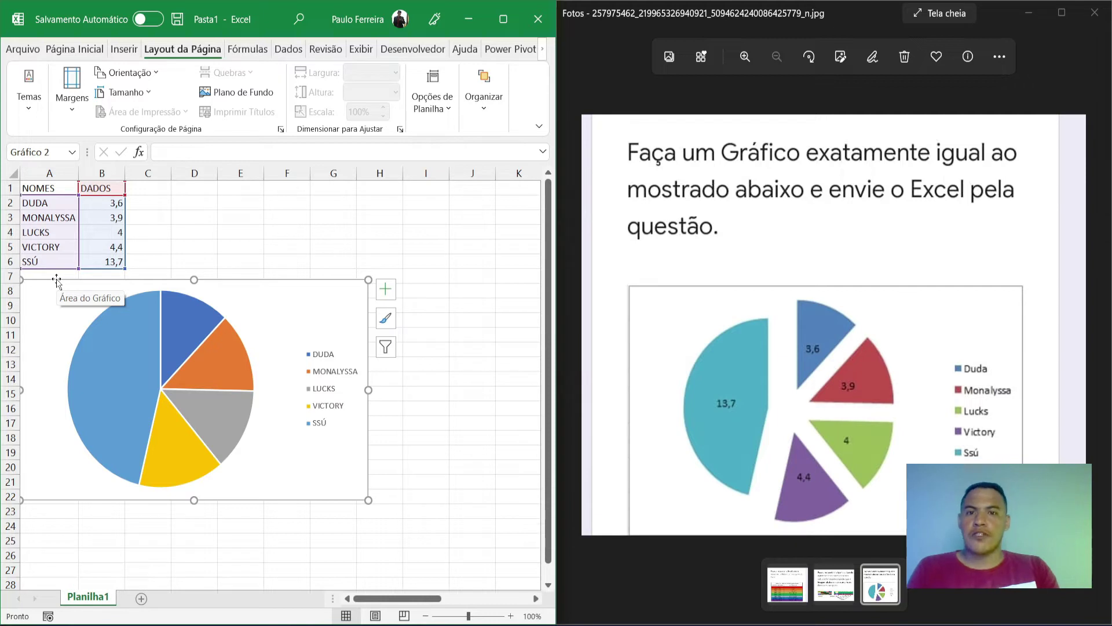
Move the pie chart away from the data and try the Office 2007 - 2010 theme colours on it
drag(56, 280, 338, 265)
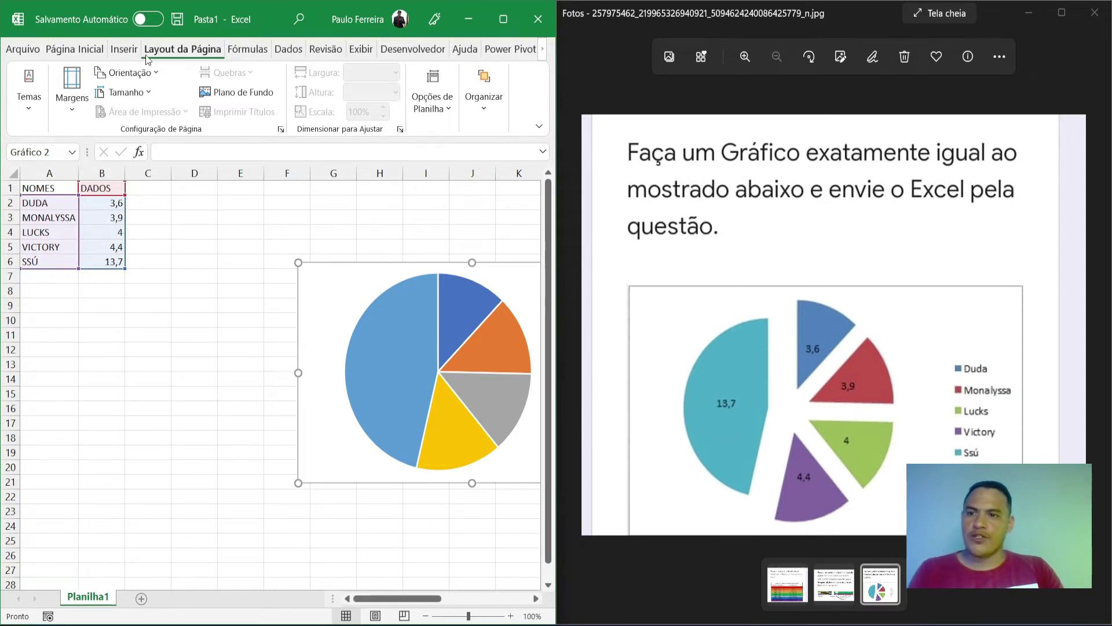
click(93, 49)
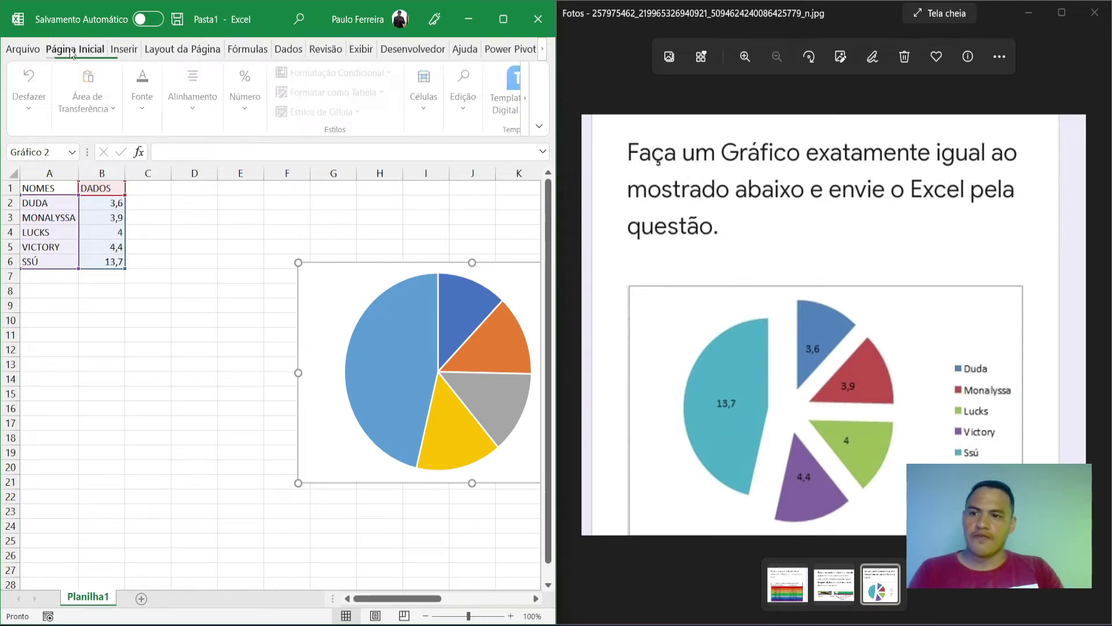
click(166, 50)
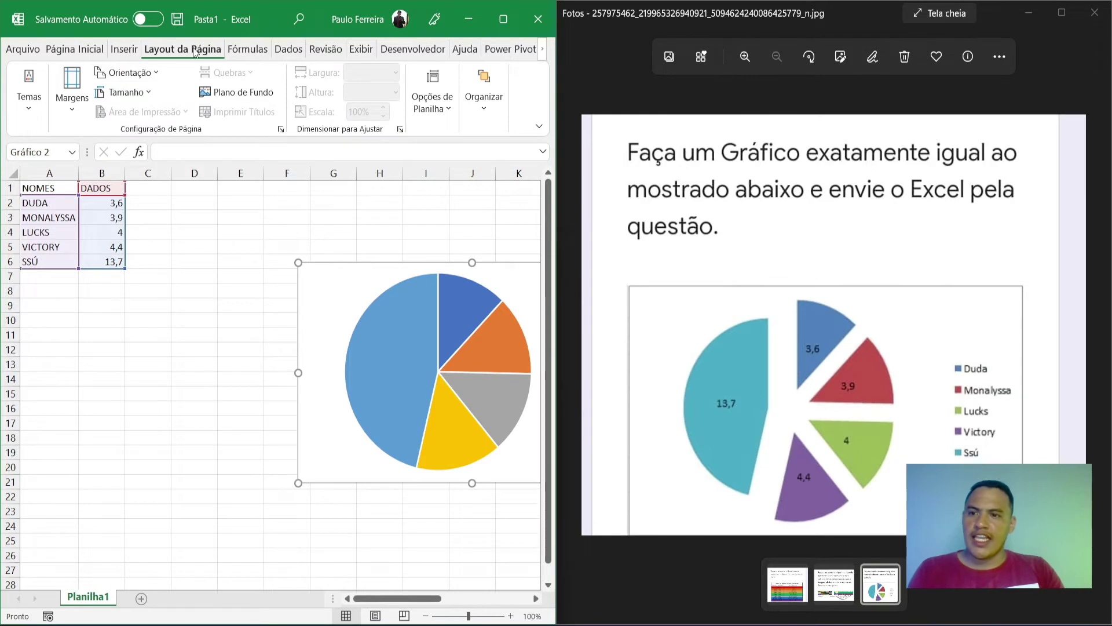
click(35, 104)
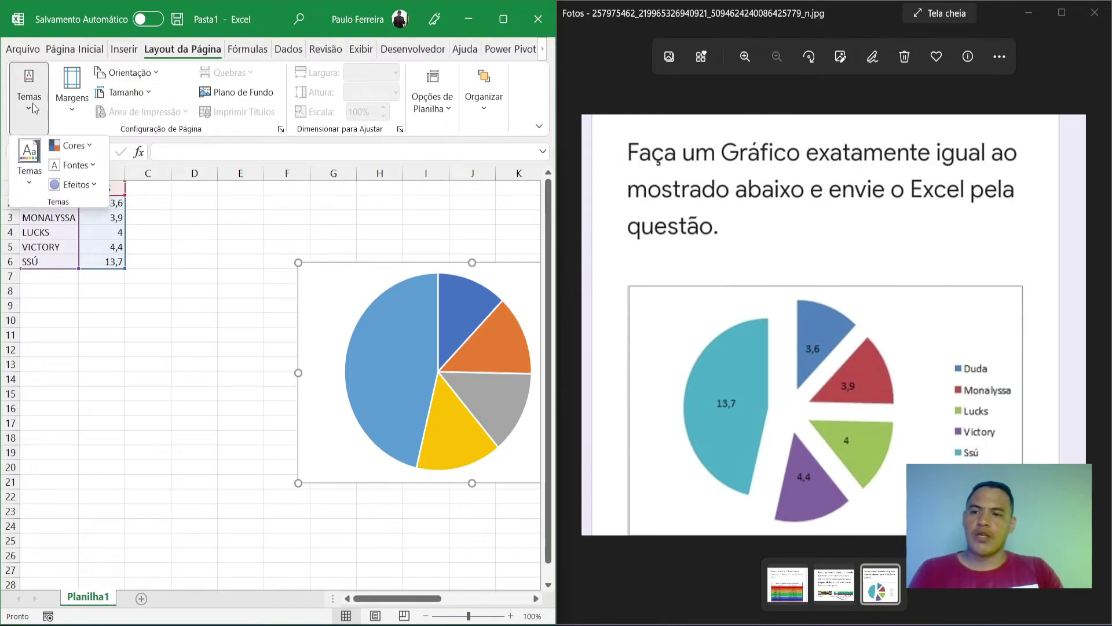
click(76, 145)
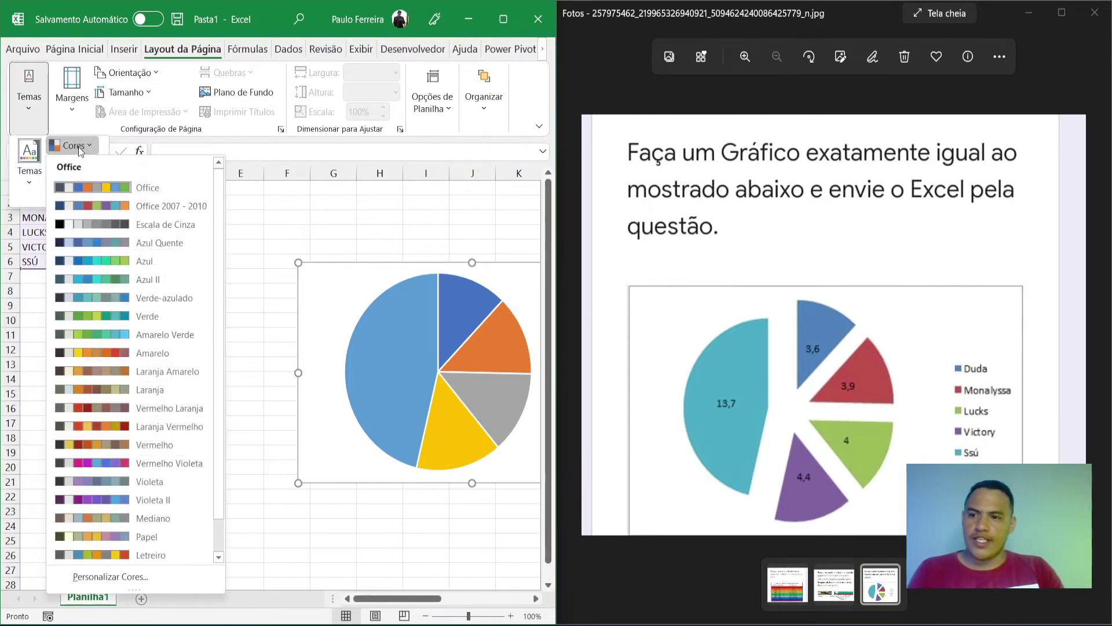
click(73, 145)
click(72, 145)
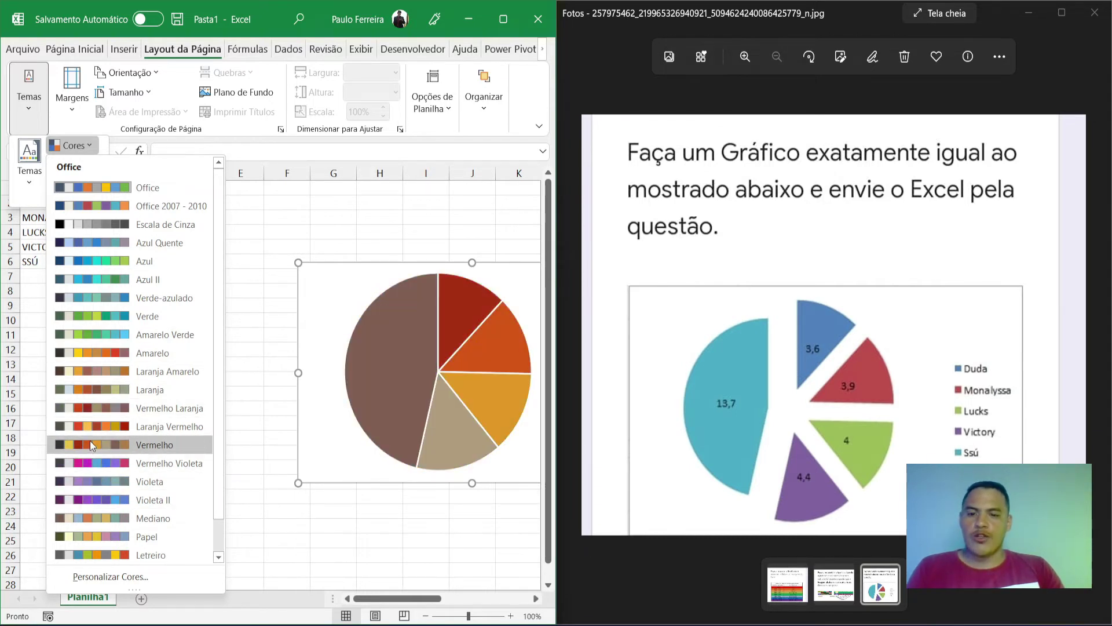
click(102, 207)
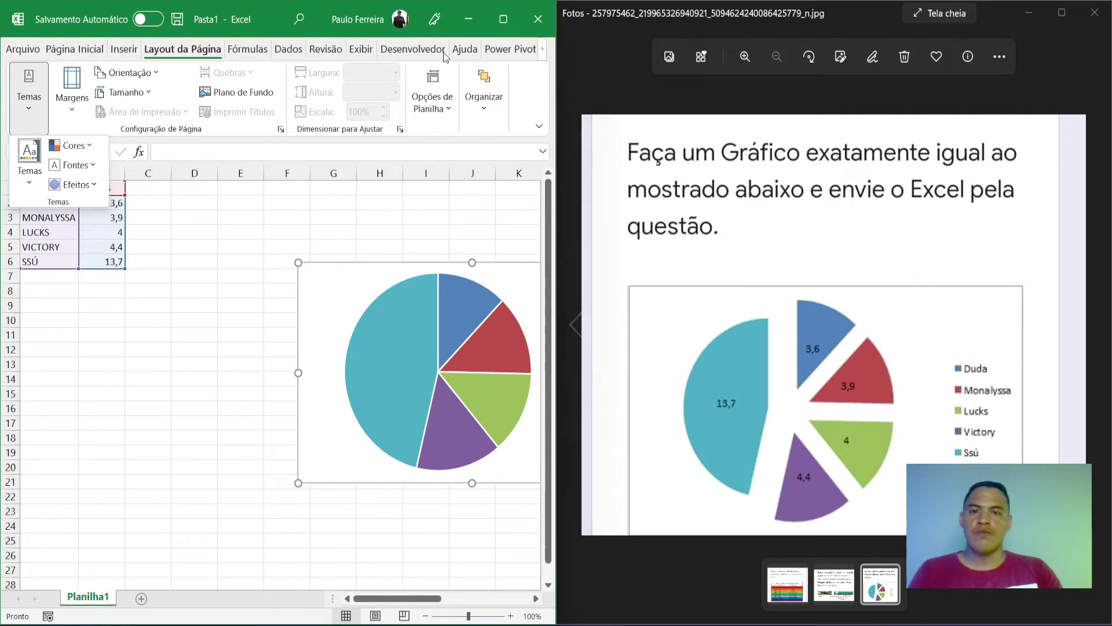
In the maximized window, move the pie chart to columns H to O and set the theme colours to Office 2007 - 2010
click(505, 21)
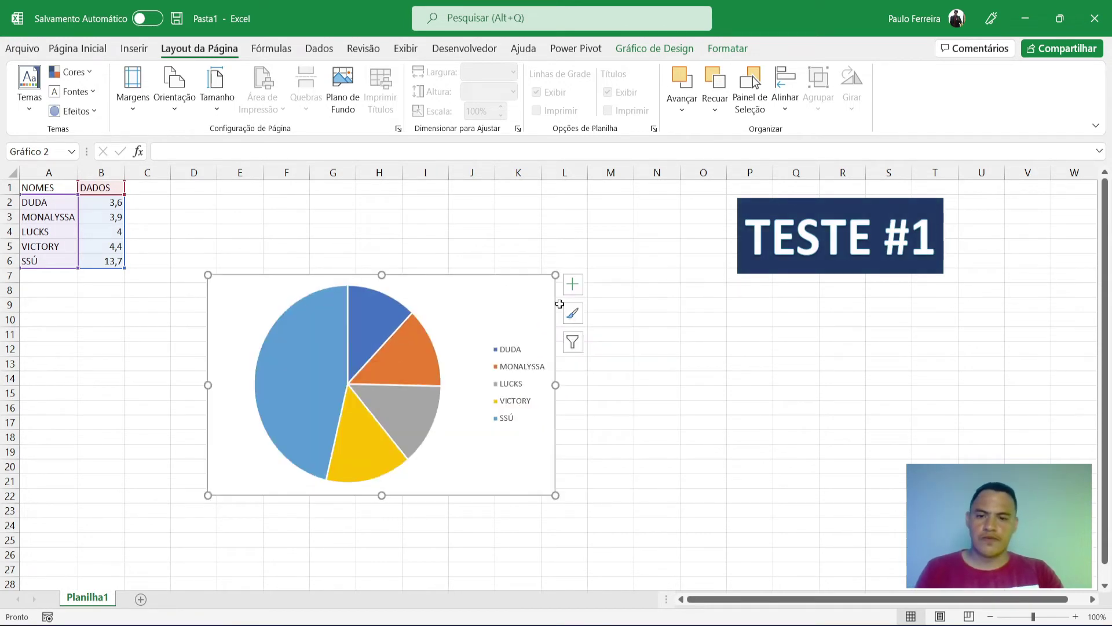
drag(560, 304, 442, 298)
drag(246, 278, 596, 206)
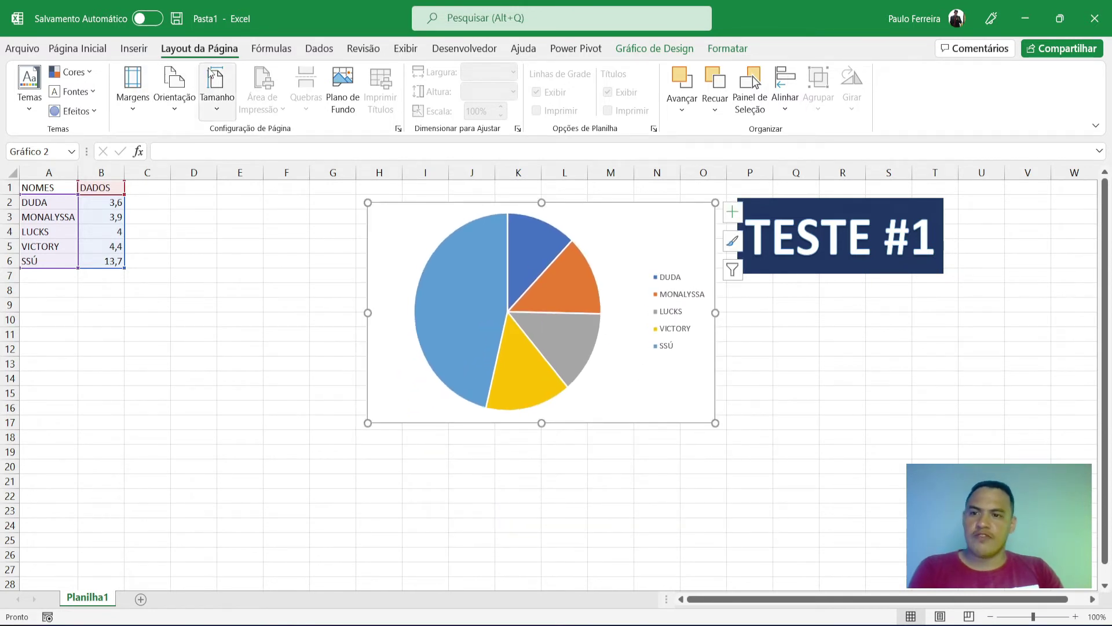
click(70, 72)
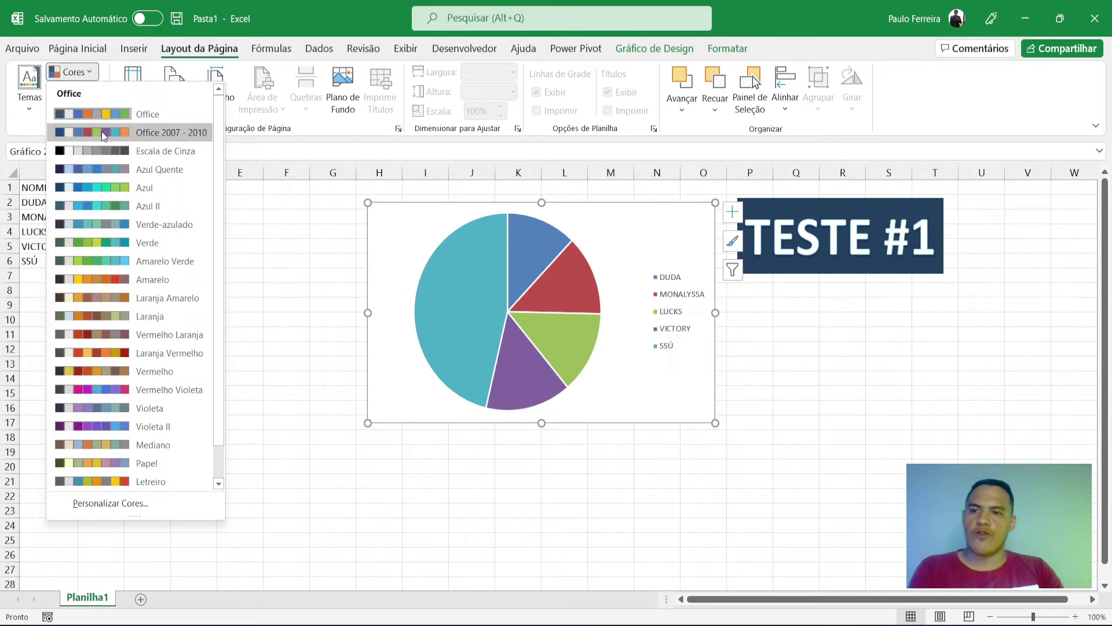
click(102, 132)
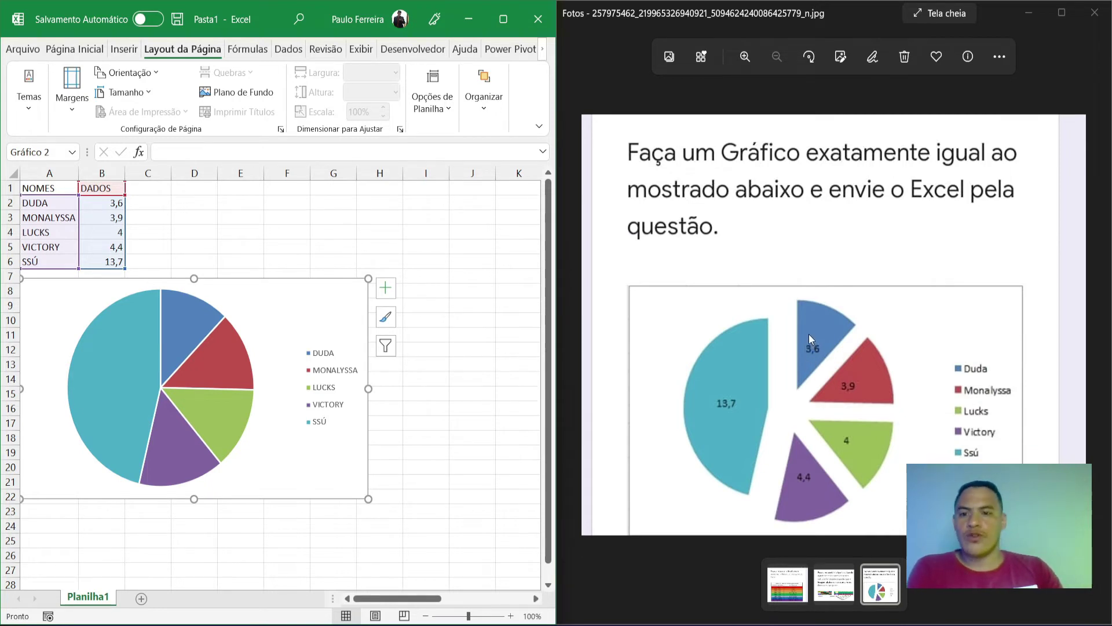
Add data labels to the pie chart and position them at the centre of the slices
click(386, 289)
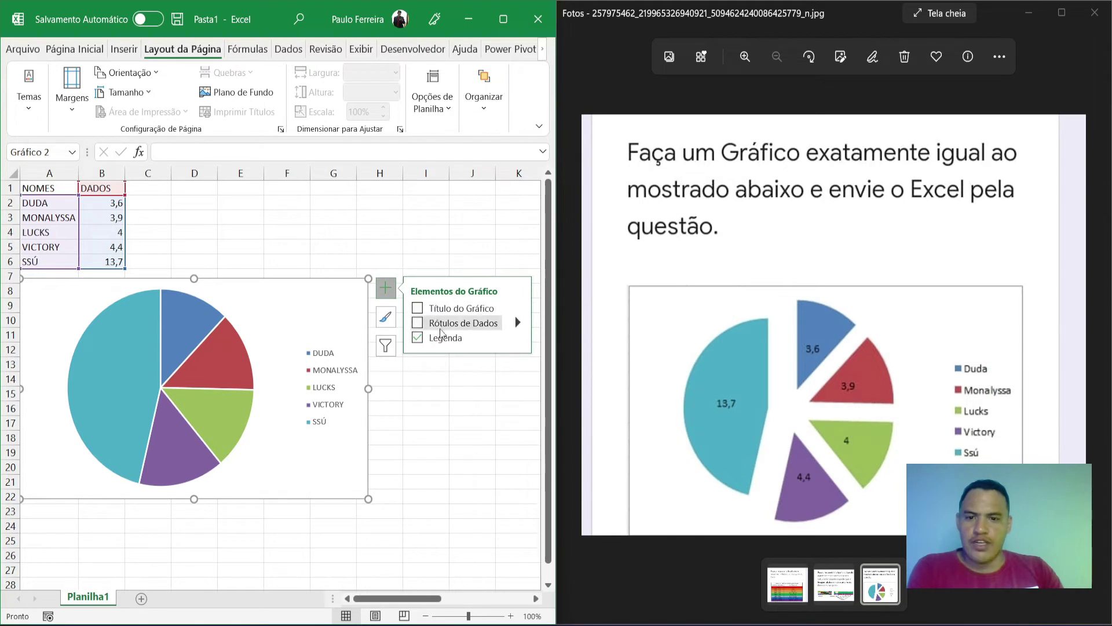
click(417, 324)
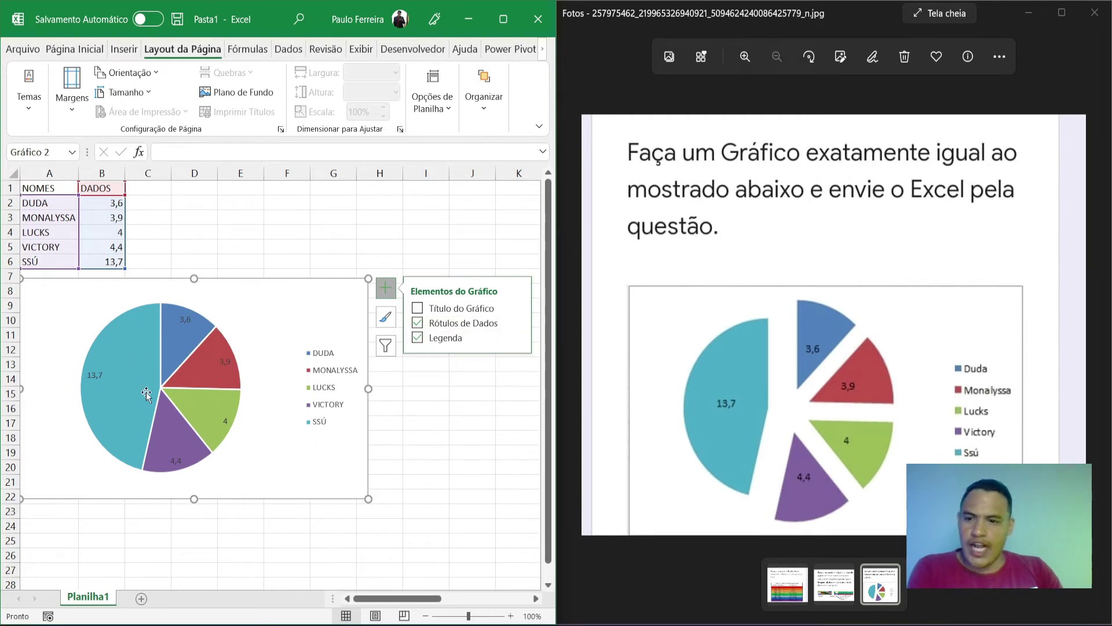
click(517, 323)
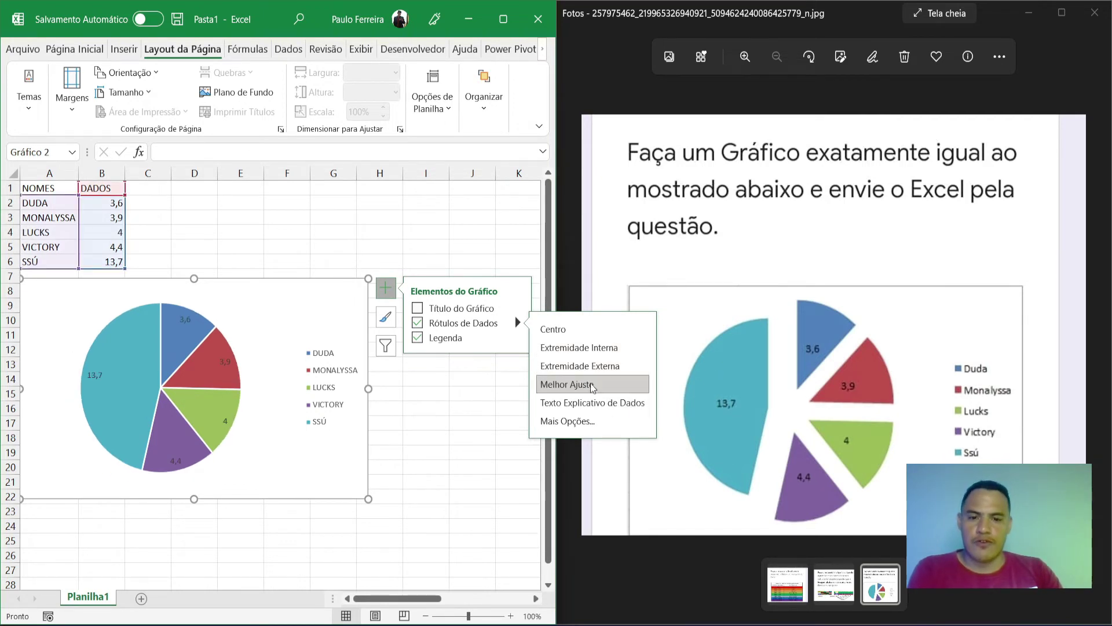
click(566, 331)
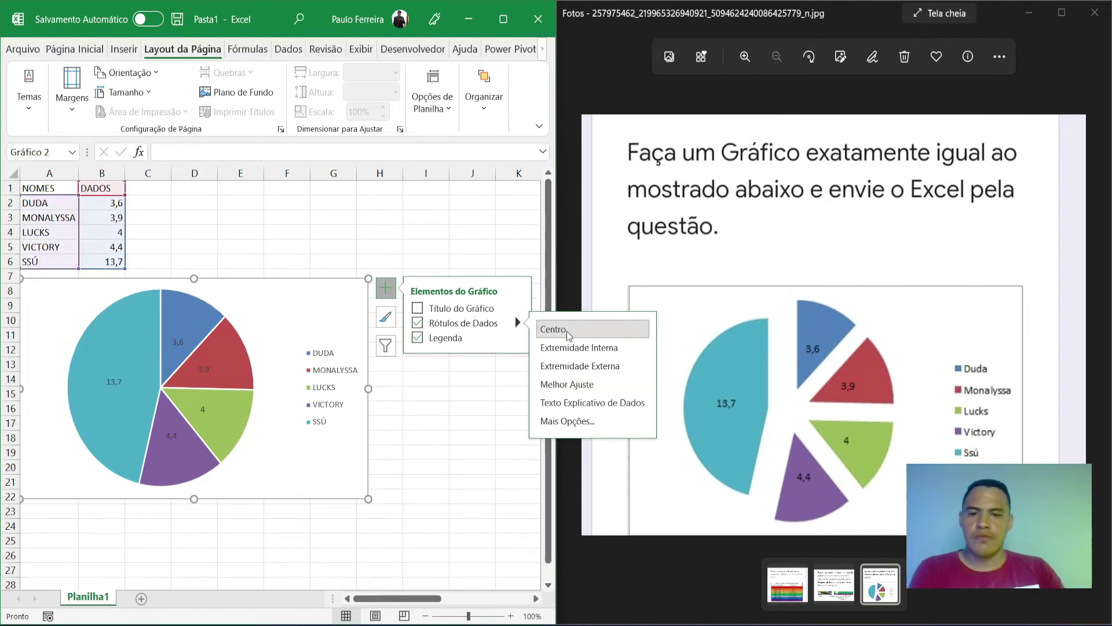
click(452, 451)
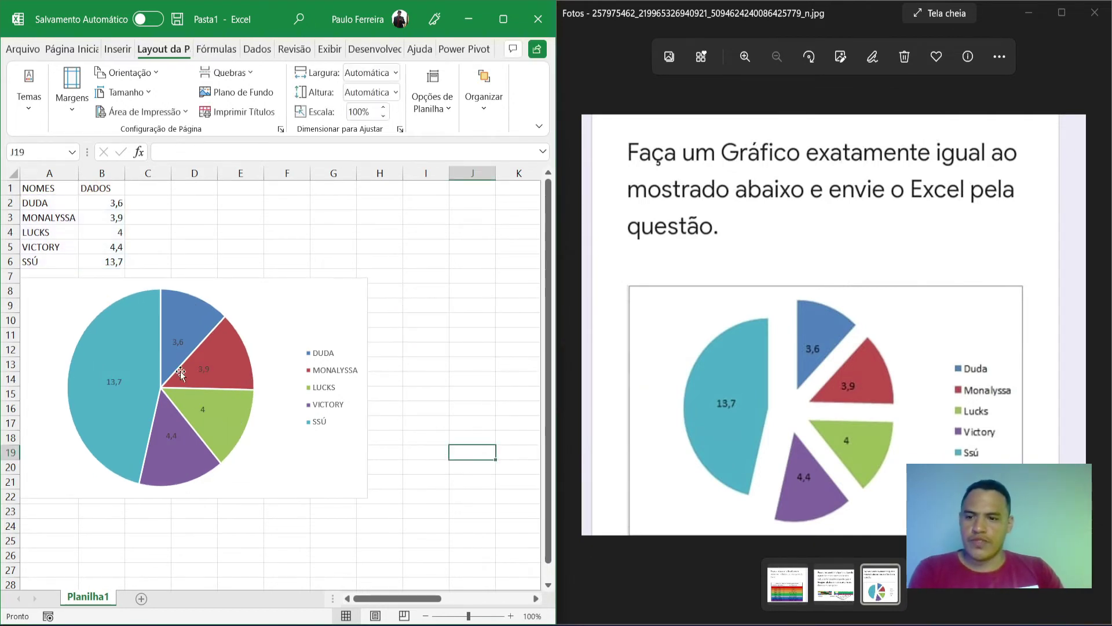
Make the text of the pie chart's data labels and legend bold
click(180, 342)
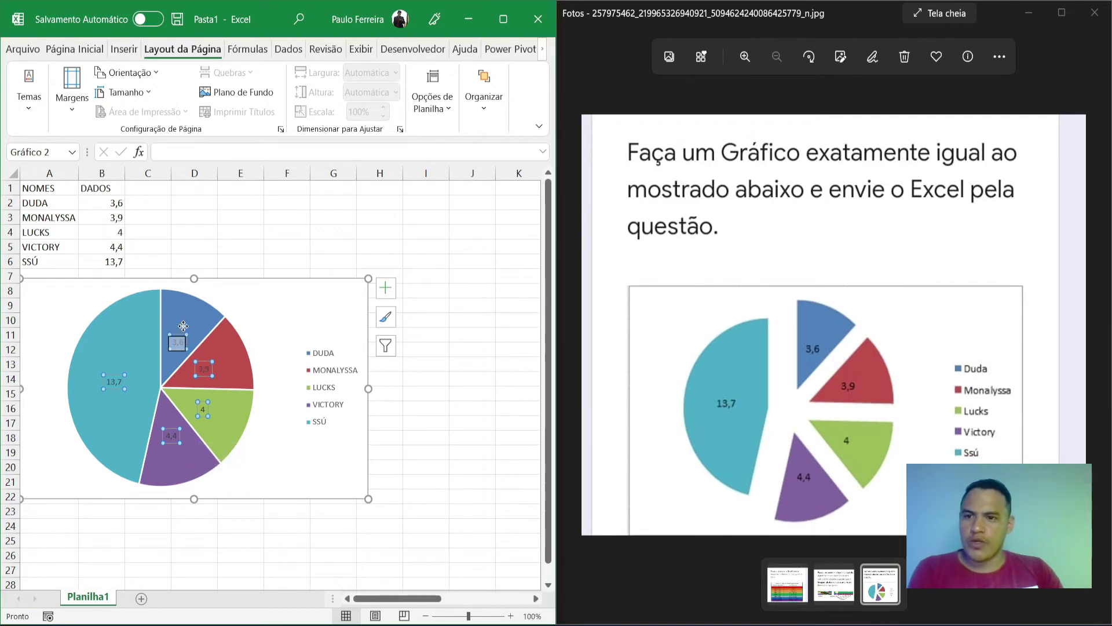
click(77, 50)
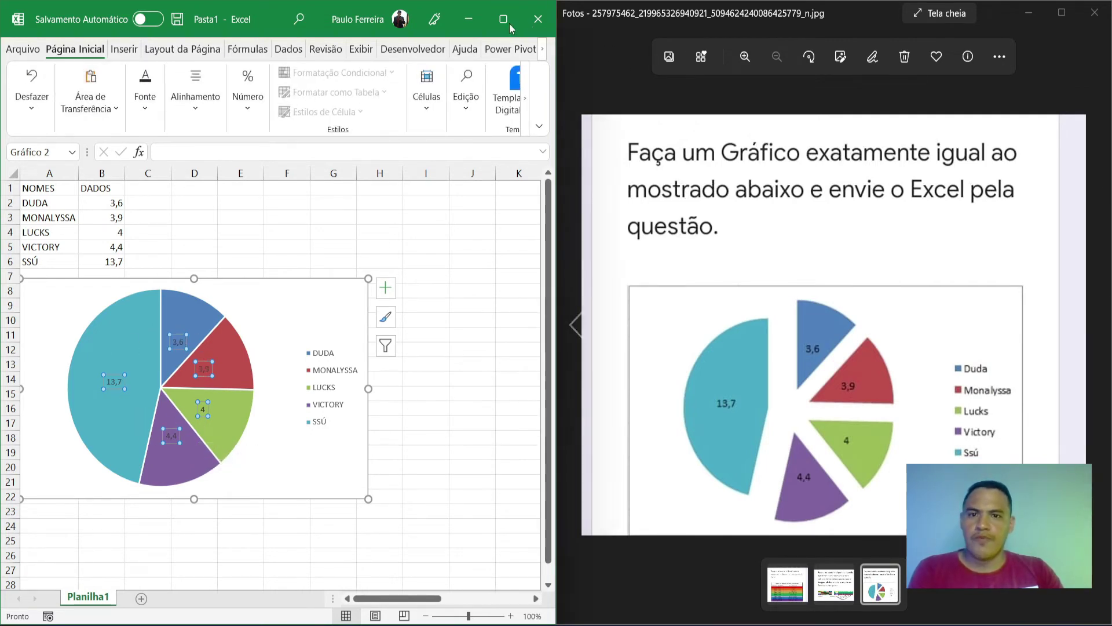
click(496, 29)
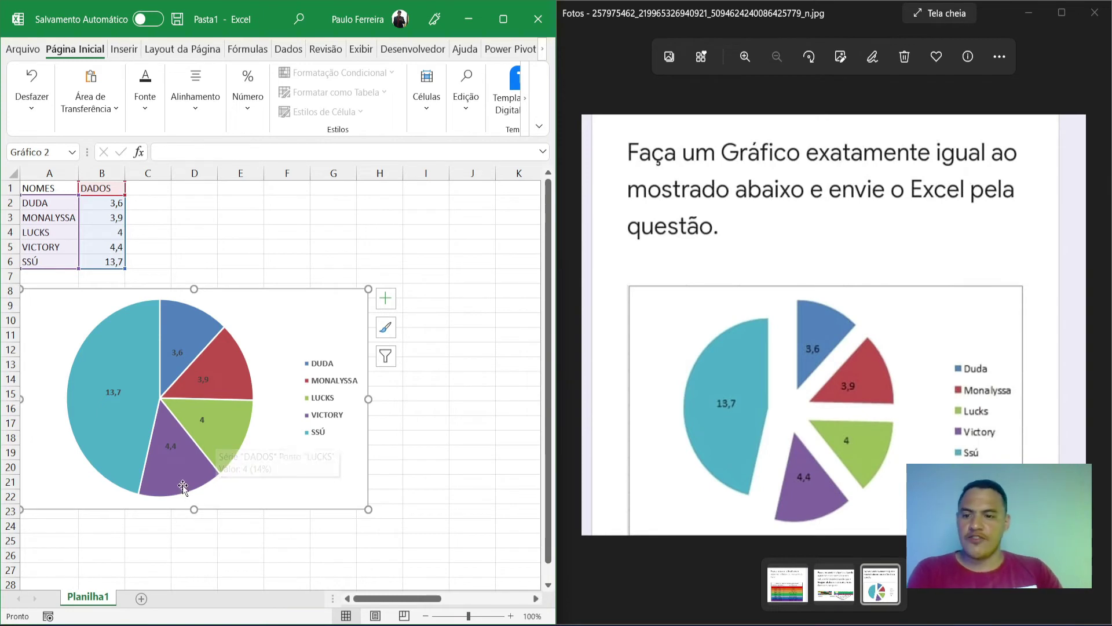
Explode all slices of the pie outward so they are separated like those in the reference image
click(186, 468)
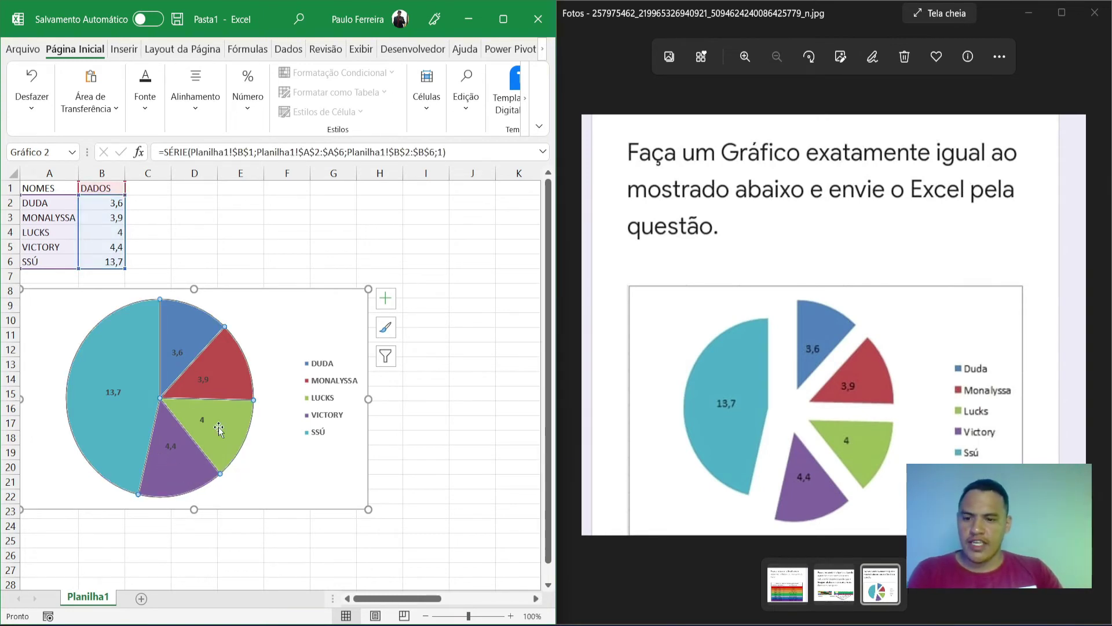
drag(234, 439, 257, 439)
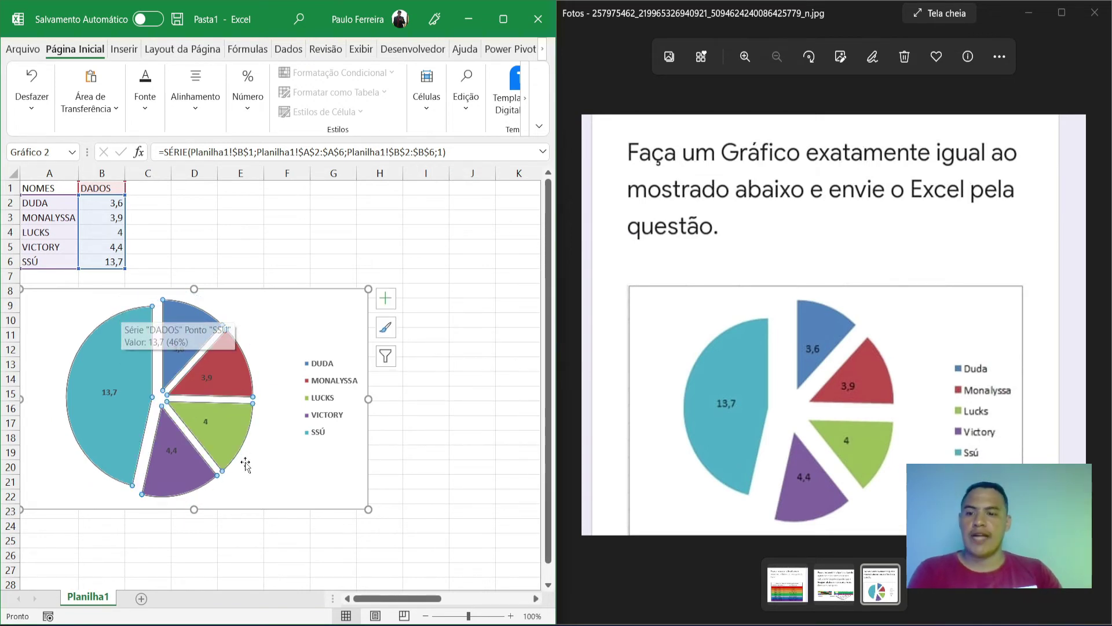
drag(246, 464, 257, 438)
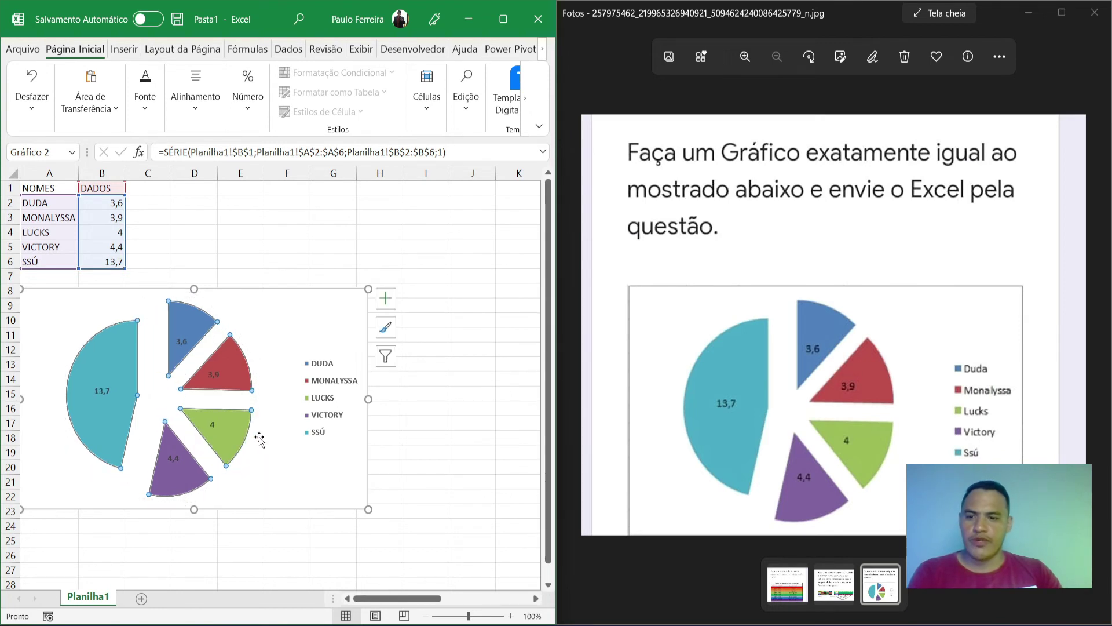
click(227, 442)
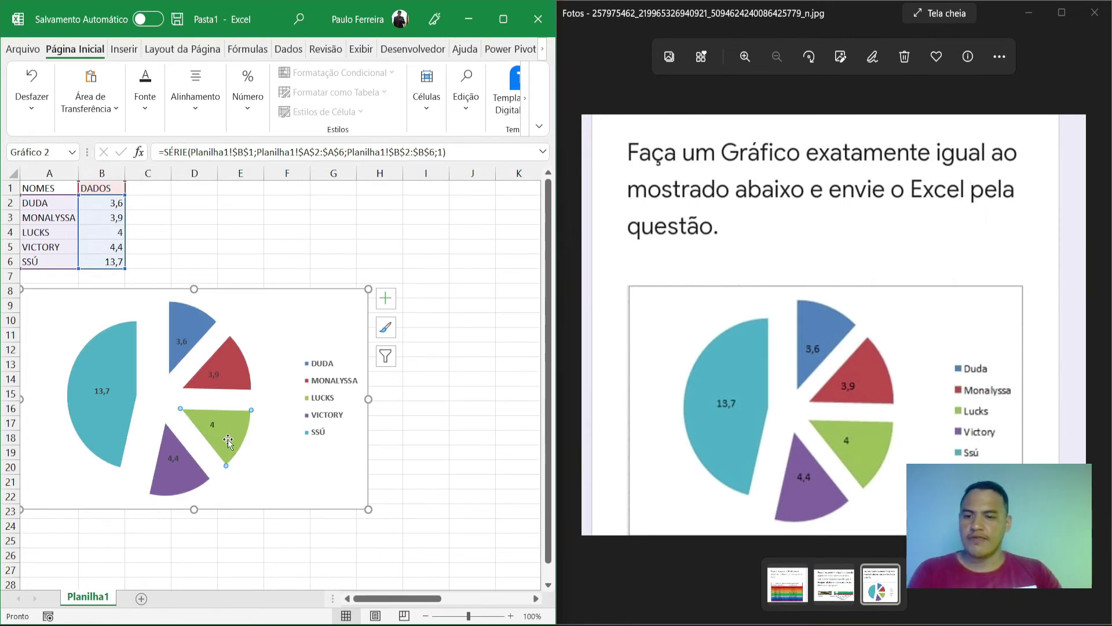
click(285, 261)
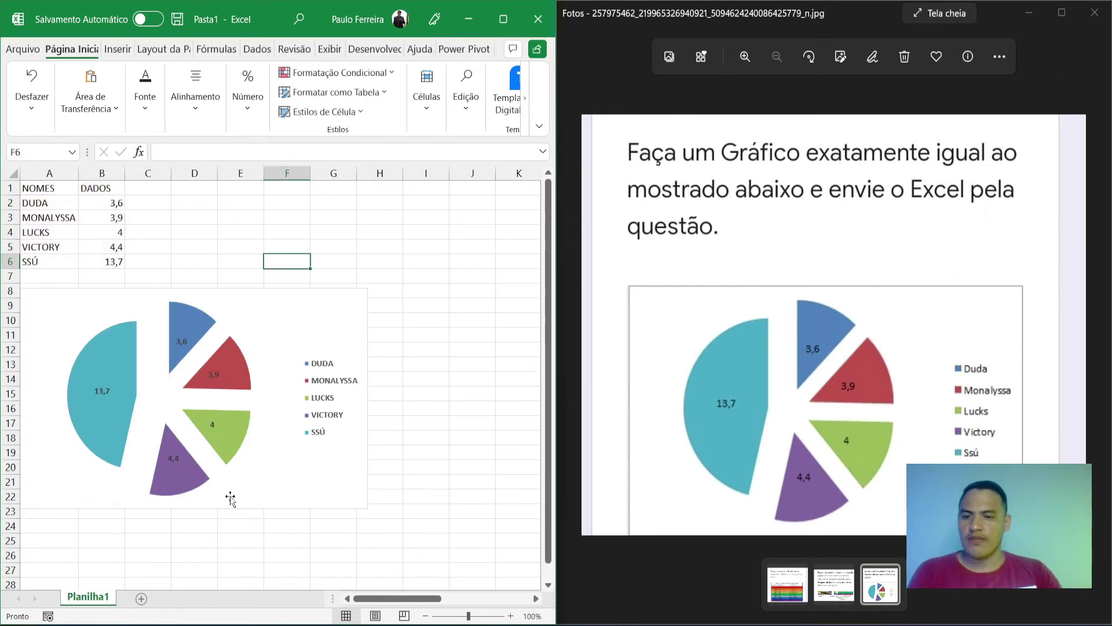
Move only the green slice toward the pie's centre, and undo that move
click(155, 459)
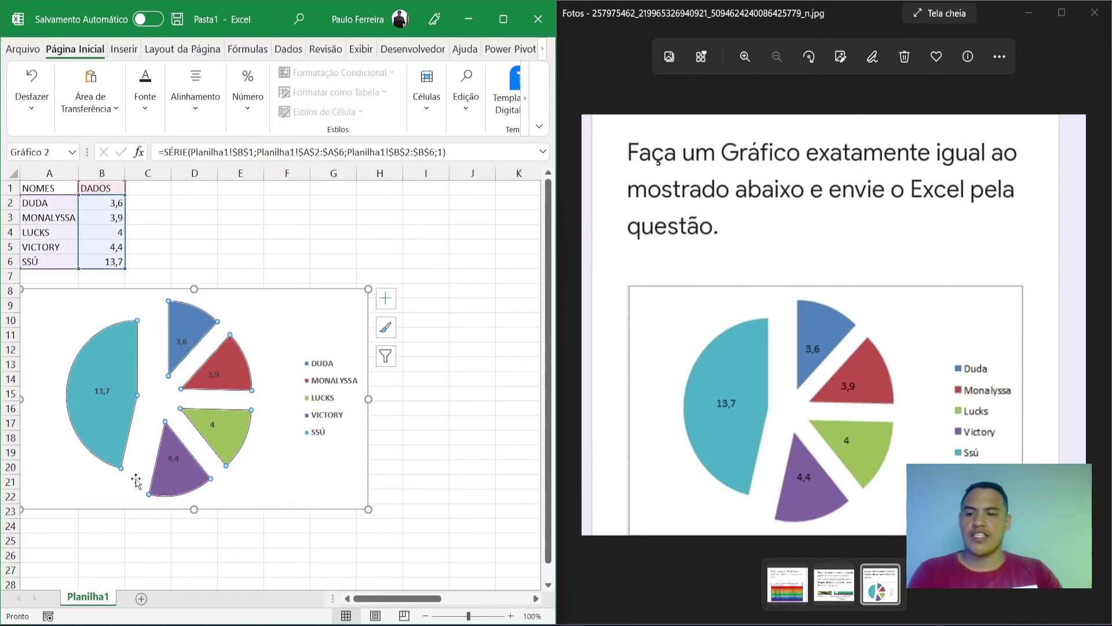
click(221, 456)
drag(246, 442, 195, 425)
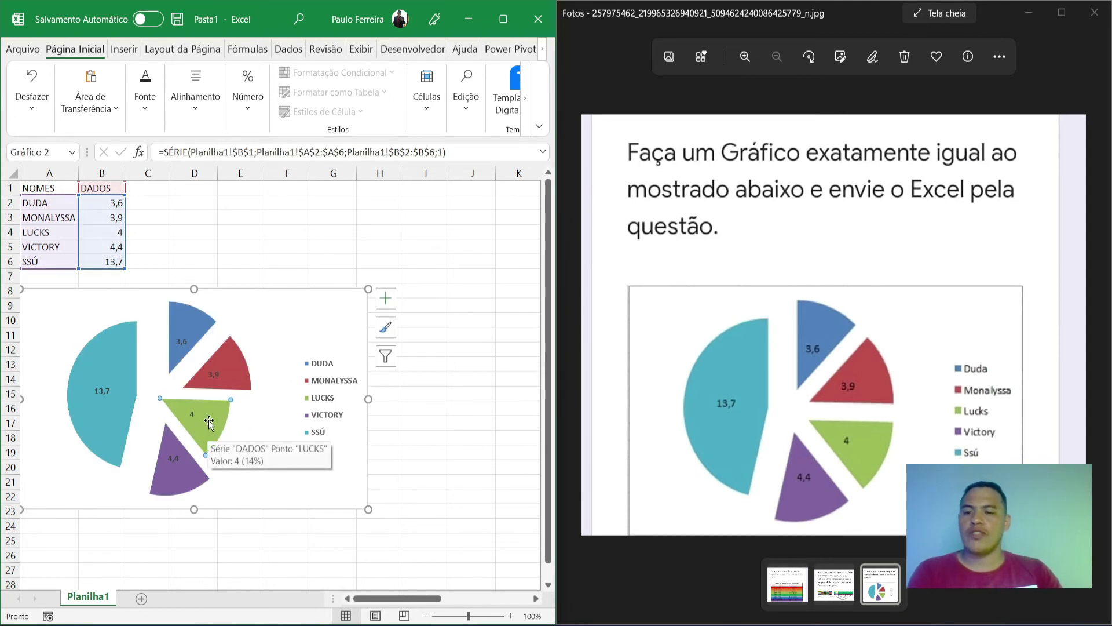
click(32, 87)
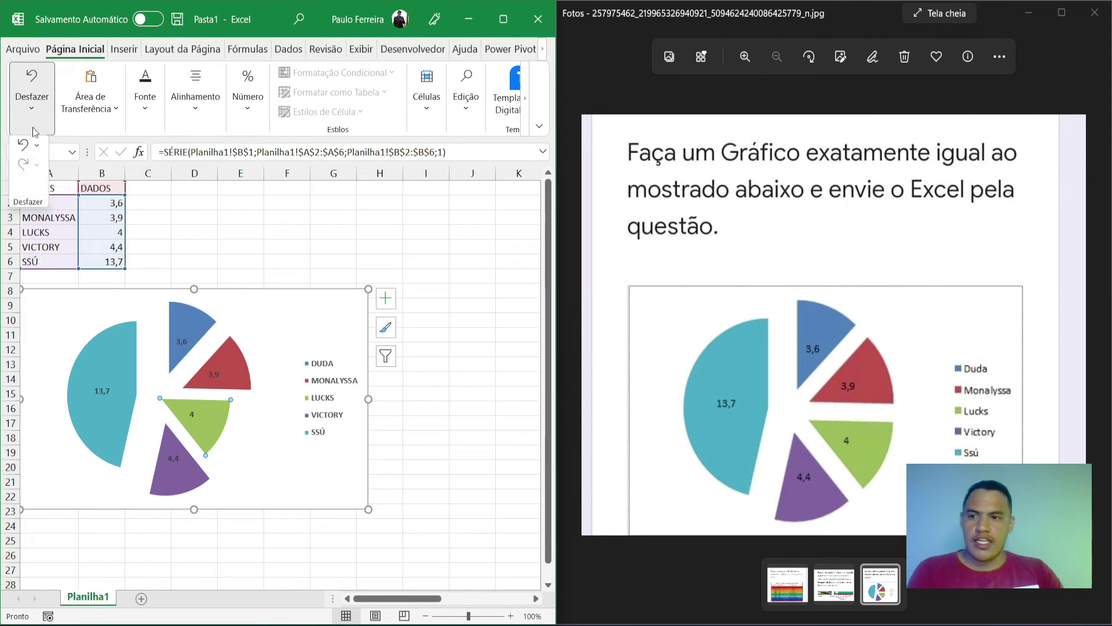
click(23, 145)
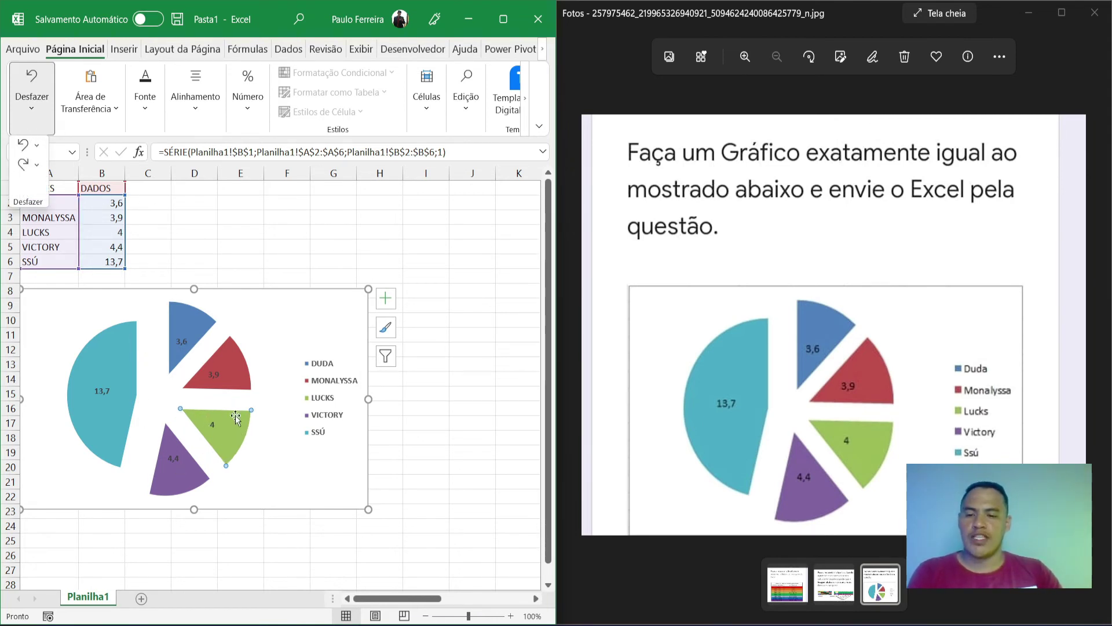
key(Escape)
click(268, 237)
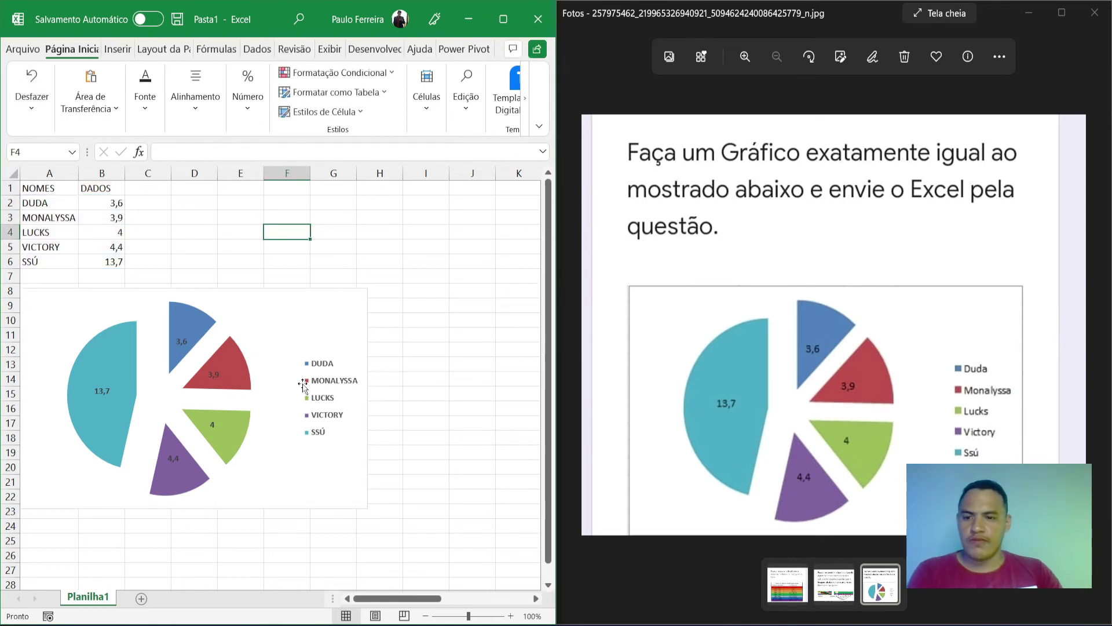
Pull the green slice inward on its own once more, and undo it in the maximized window
click(217, 443)
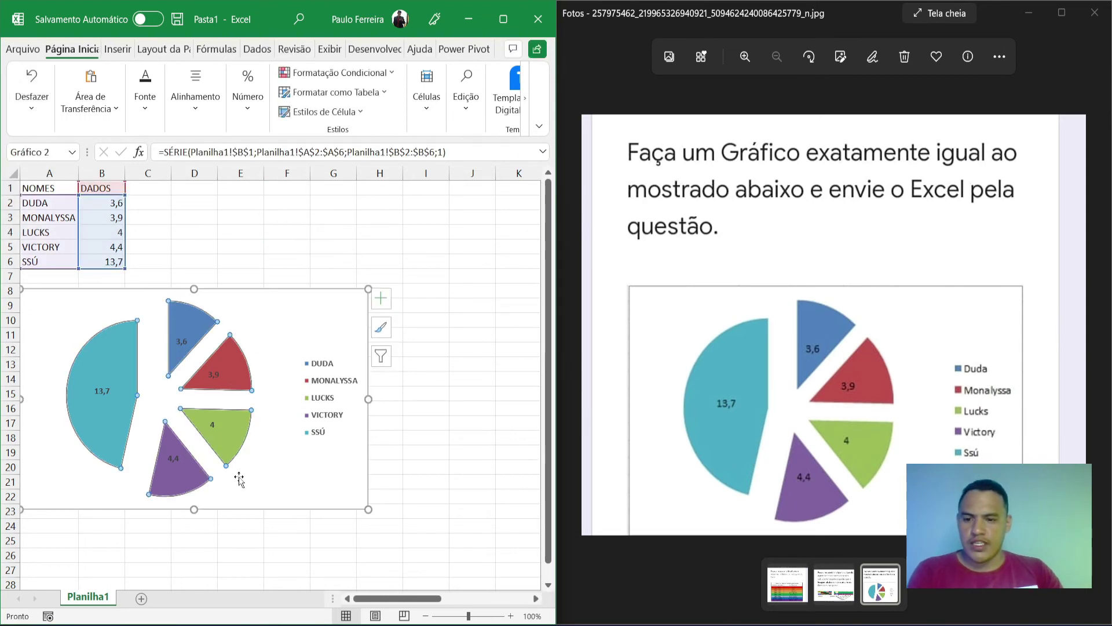
click(234, 449)
drag(235, 449, 214, 438)
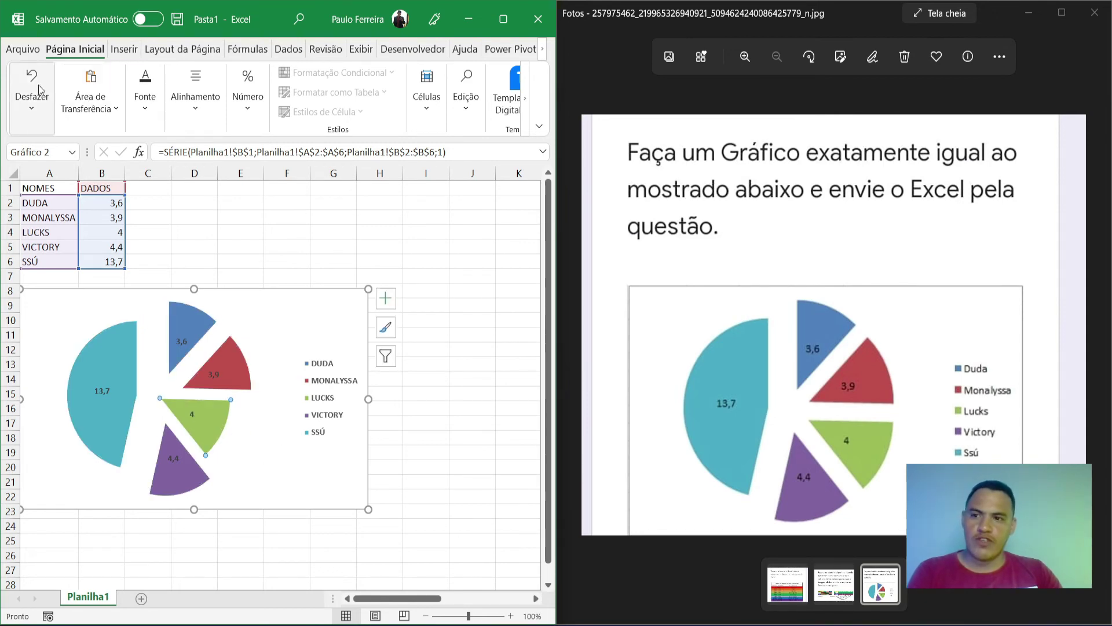
click(502, 19)
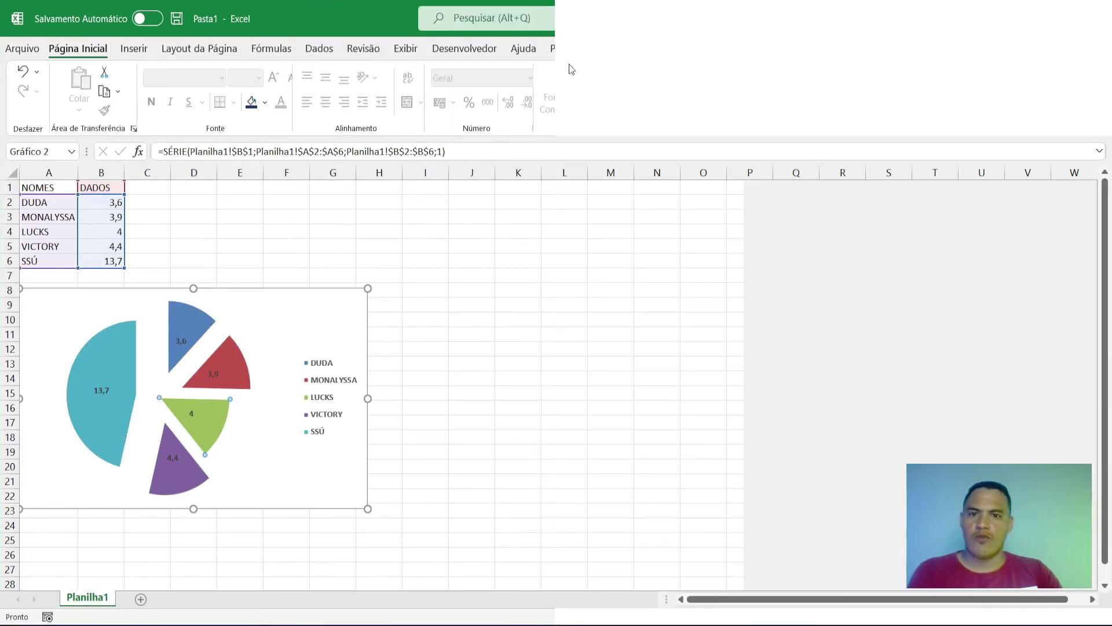
click(22, 74)
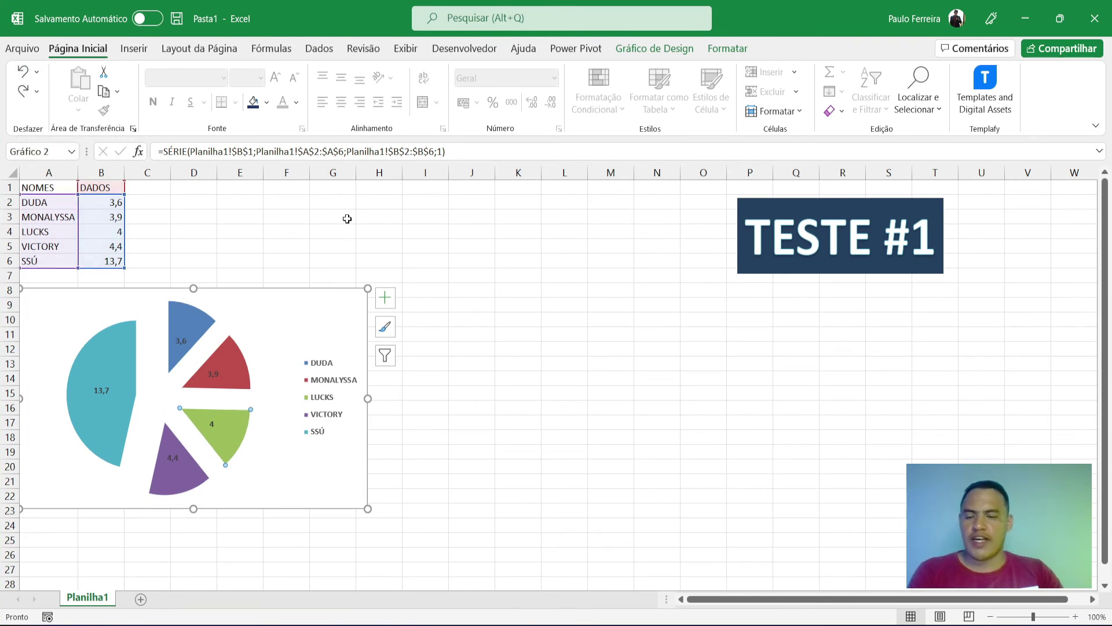
click(289, 244)
Spread all the pie slices slightly farther apart and place the workbook beside the reference image
click(249, 366)
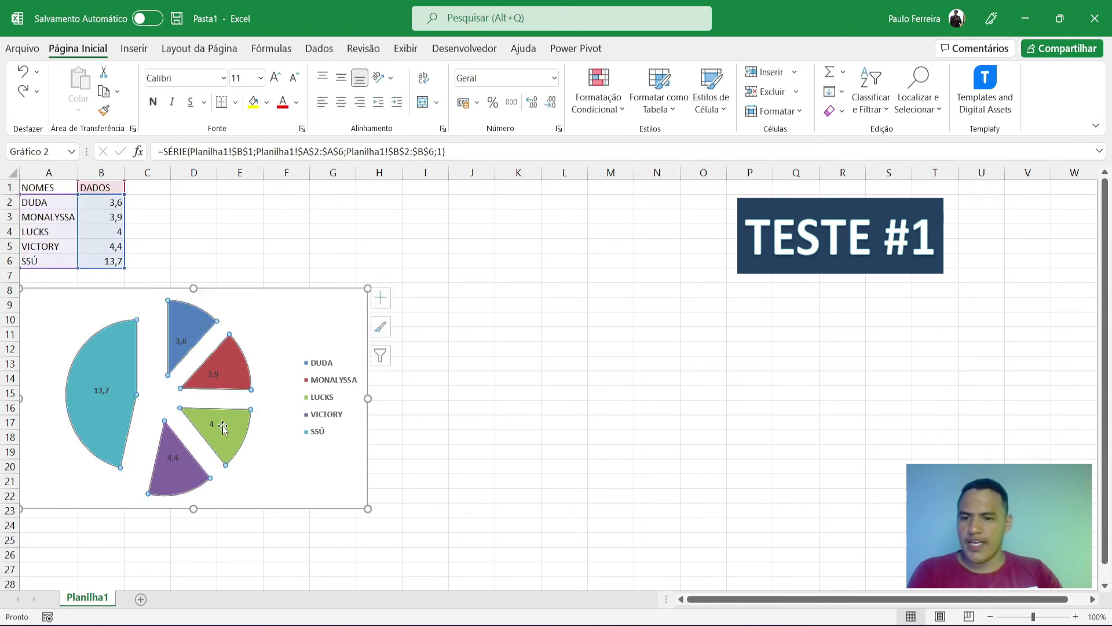
drag(217, 463, 261, 450)
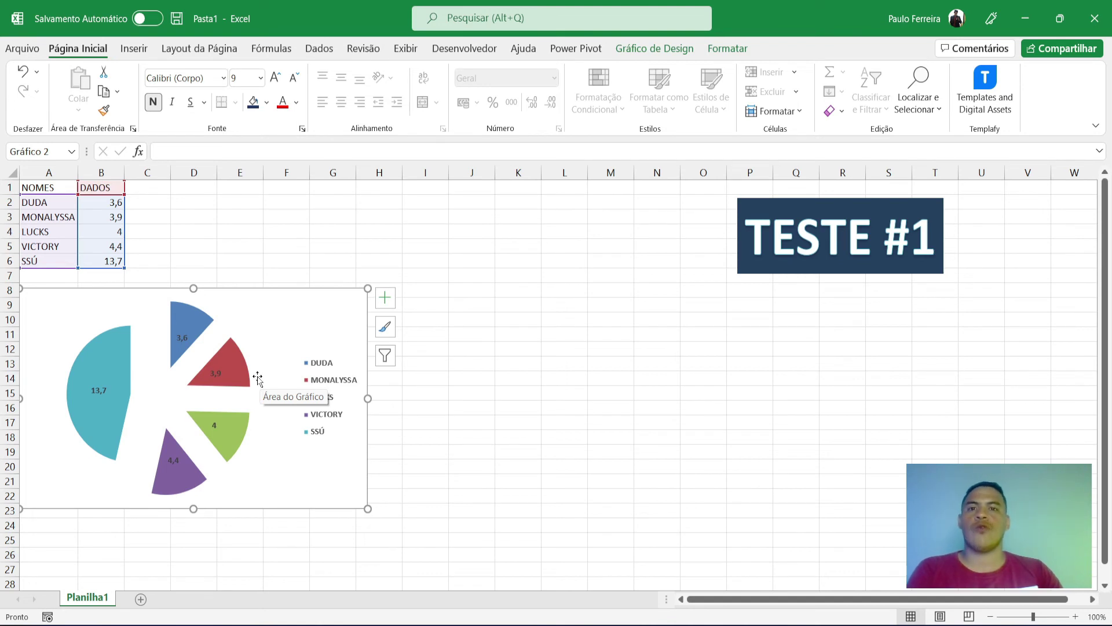
click(240, 376)
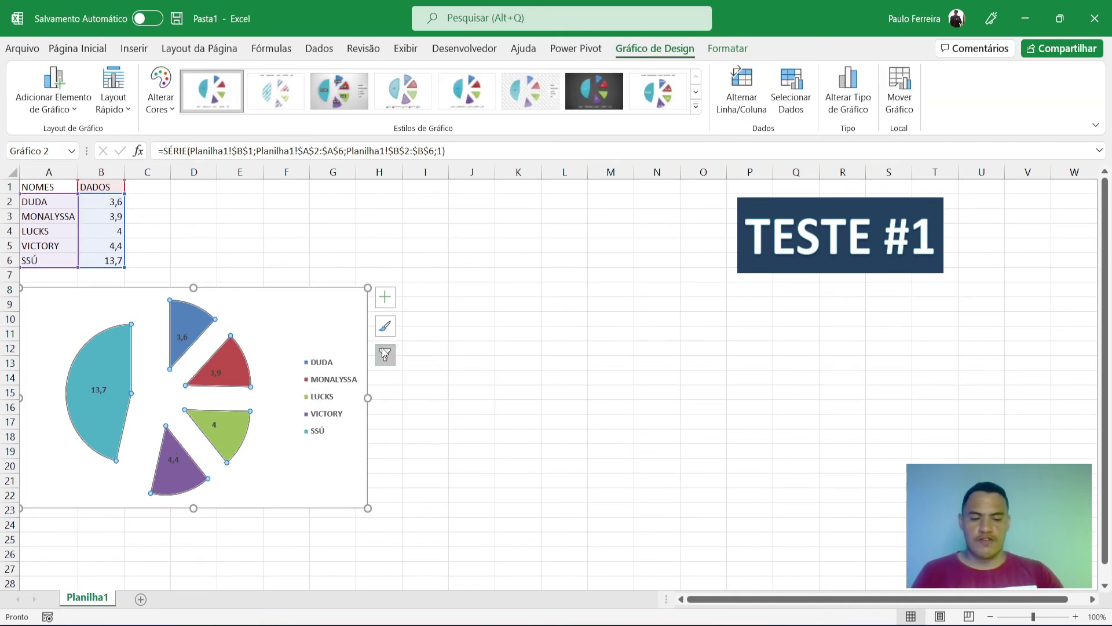
key(super+Left)
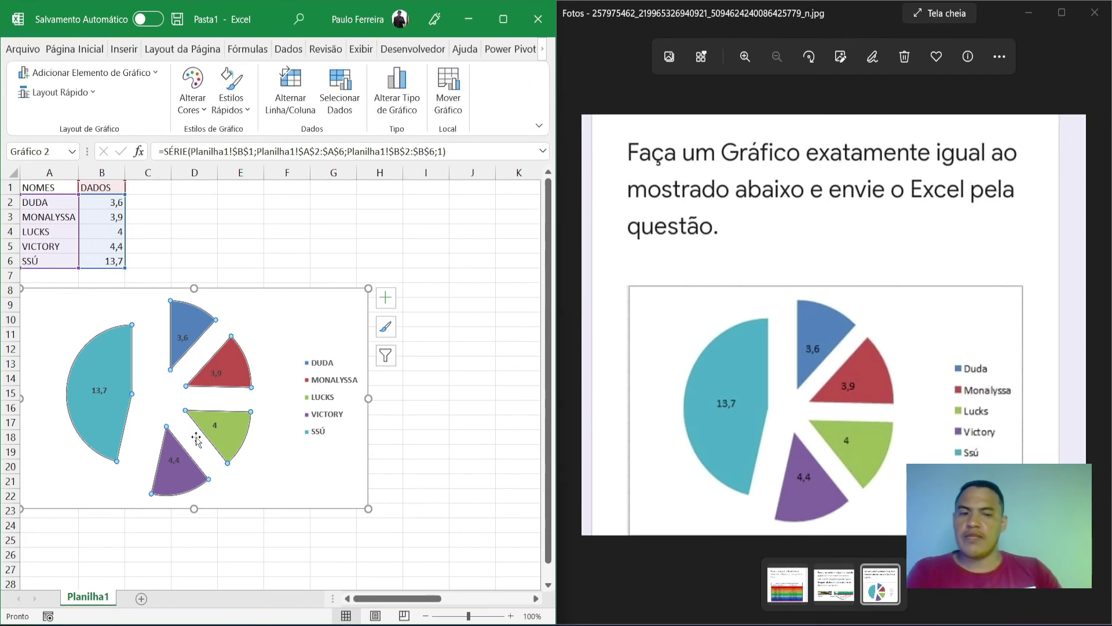
Try moving only the large teal slice toward the pie's centre, and undo the move
click(111, 366)
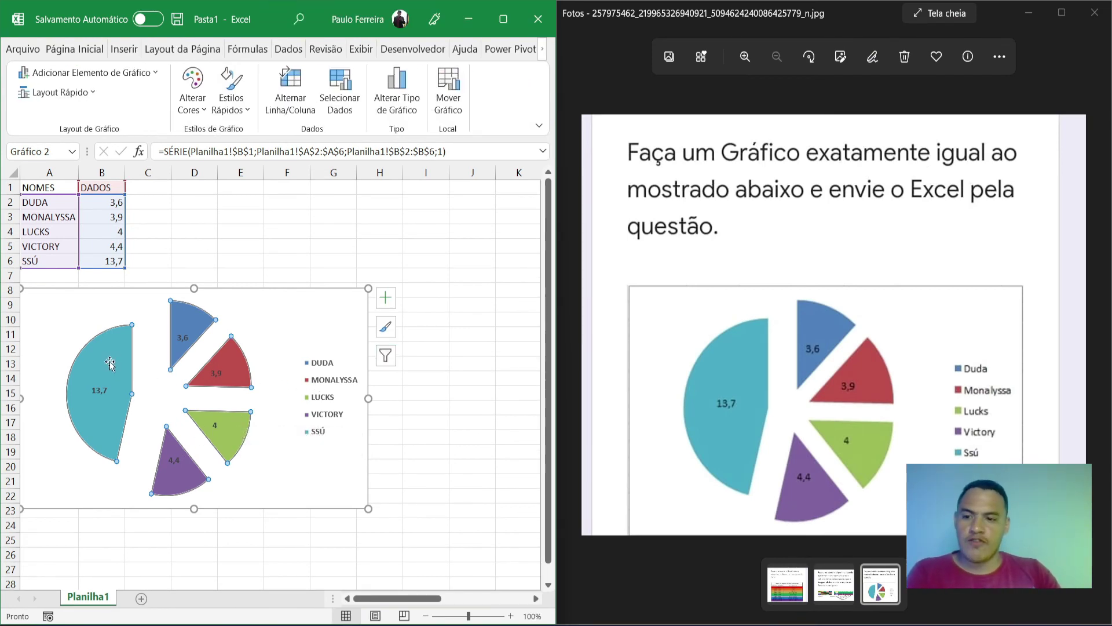
drag(112, 366, 126, 357)
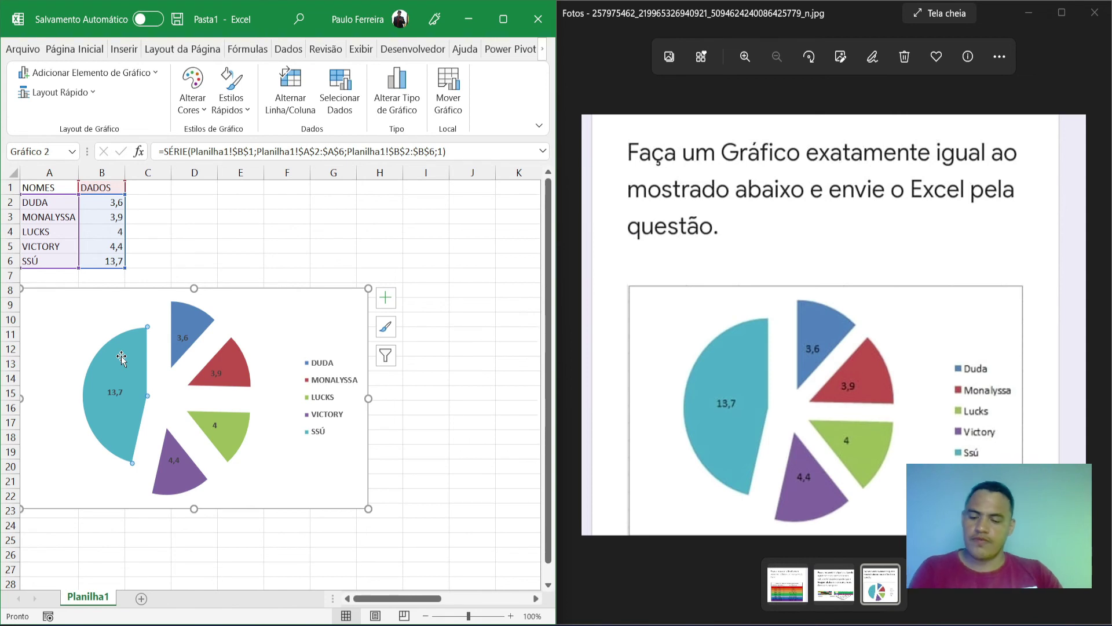
key(ctrl+z)
click(267, 232)
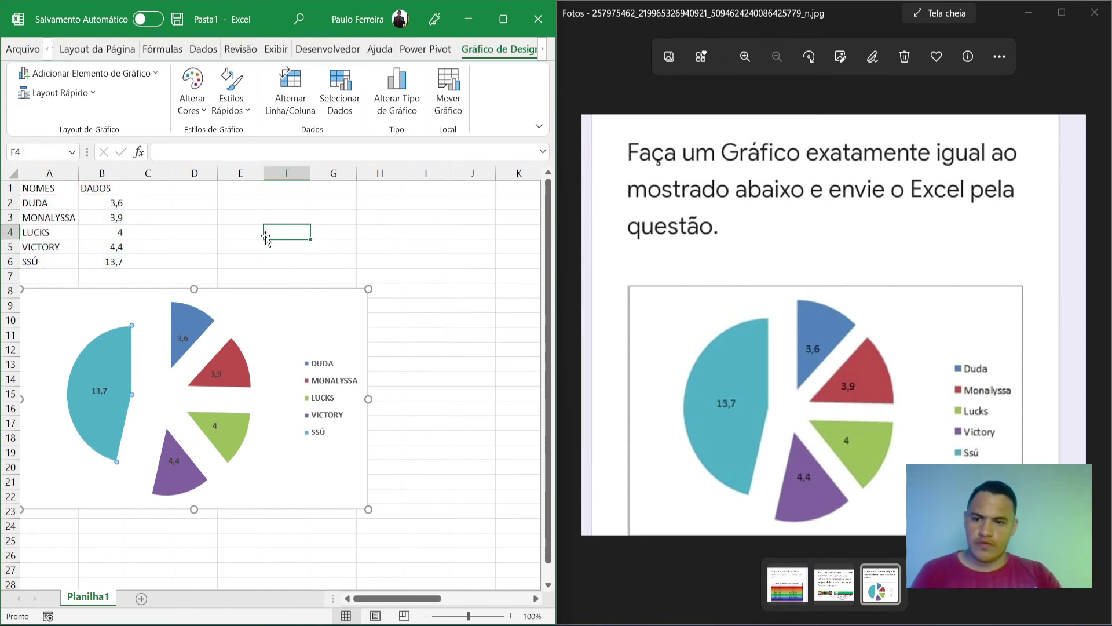
Bring the pie slices closer together, leaving the teal slice slightly farther out than the others
click(121, 367)
drag(122, 367, 135, 372)
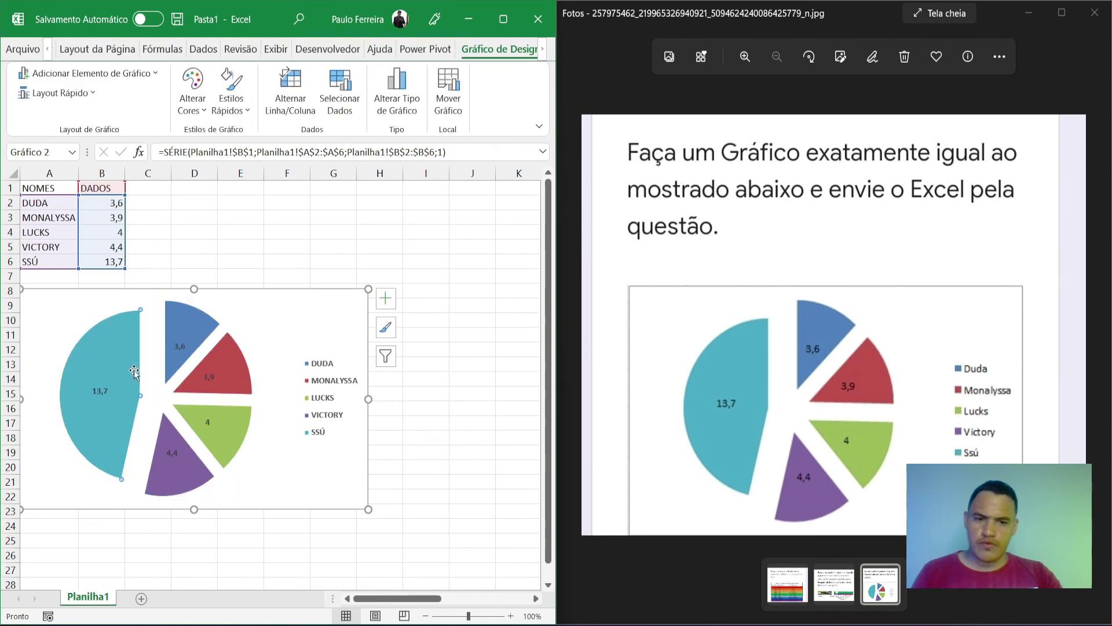
click(313, 203)
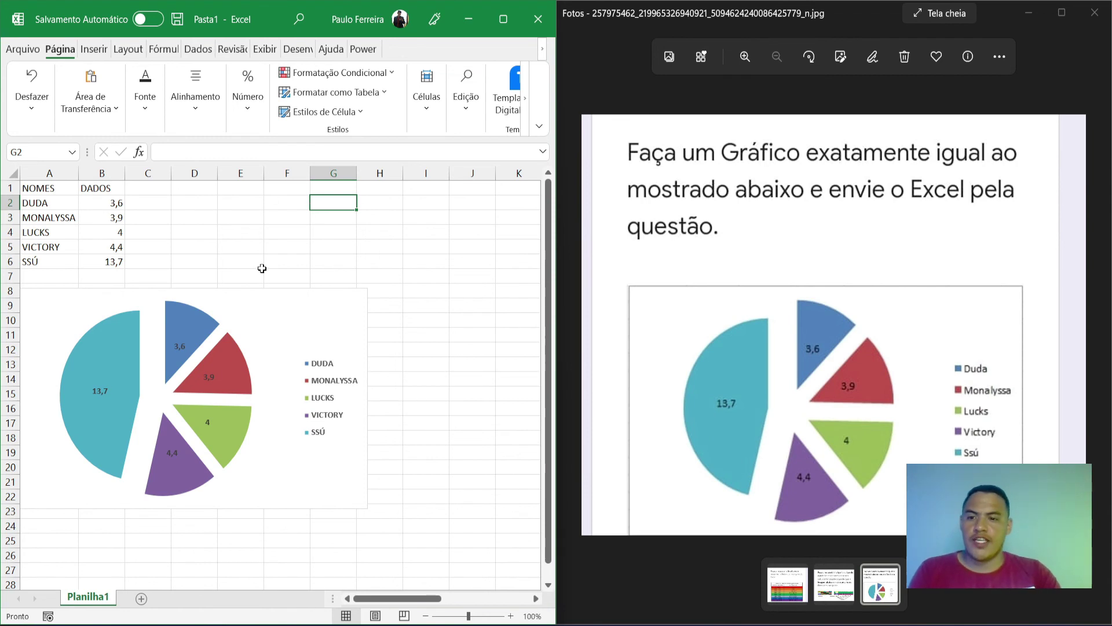
In the maximized window, turn bold off and back on for all of the pie chart's text
click(262, 303)
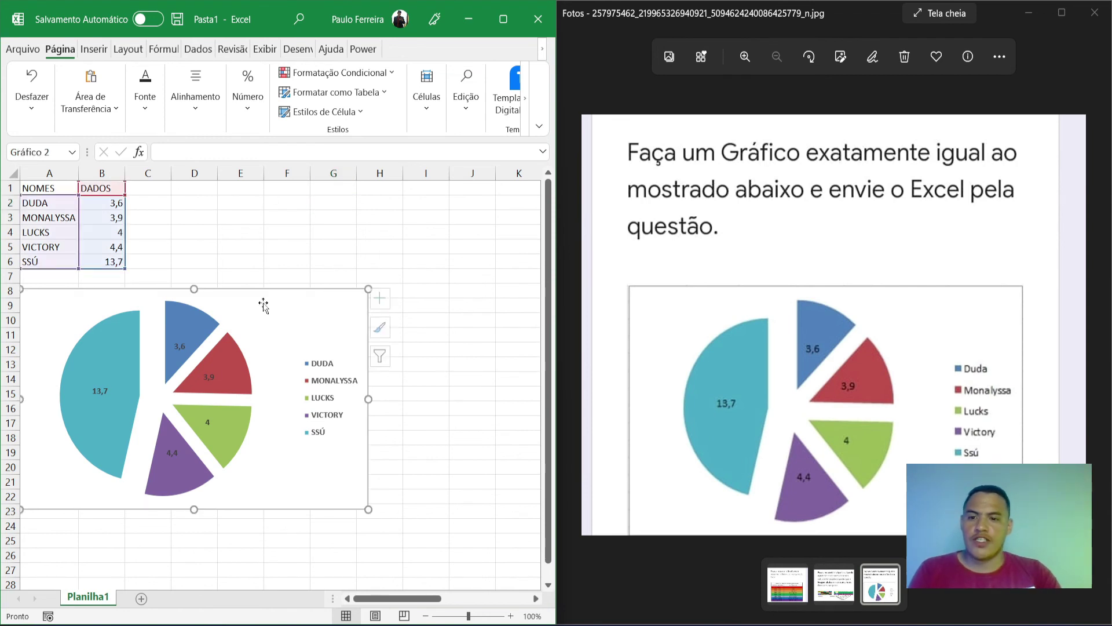
click(100, 391)
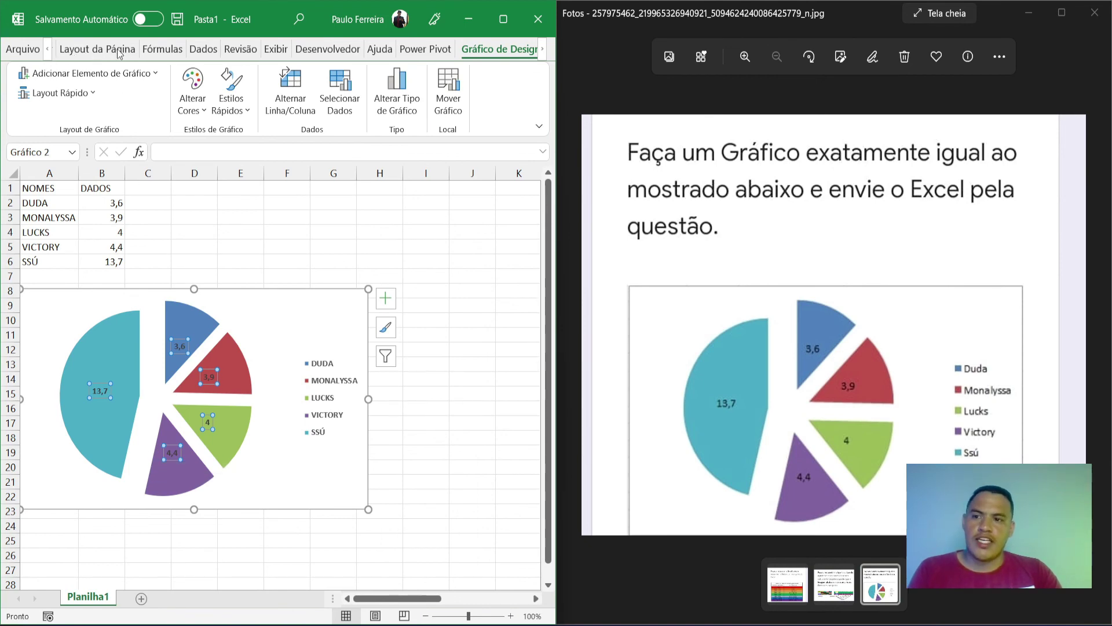
click(503, 19)
click(102, 52)
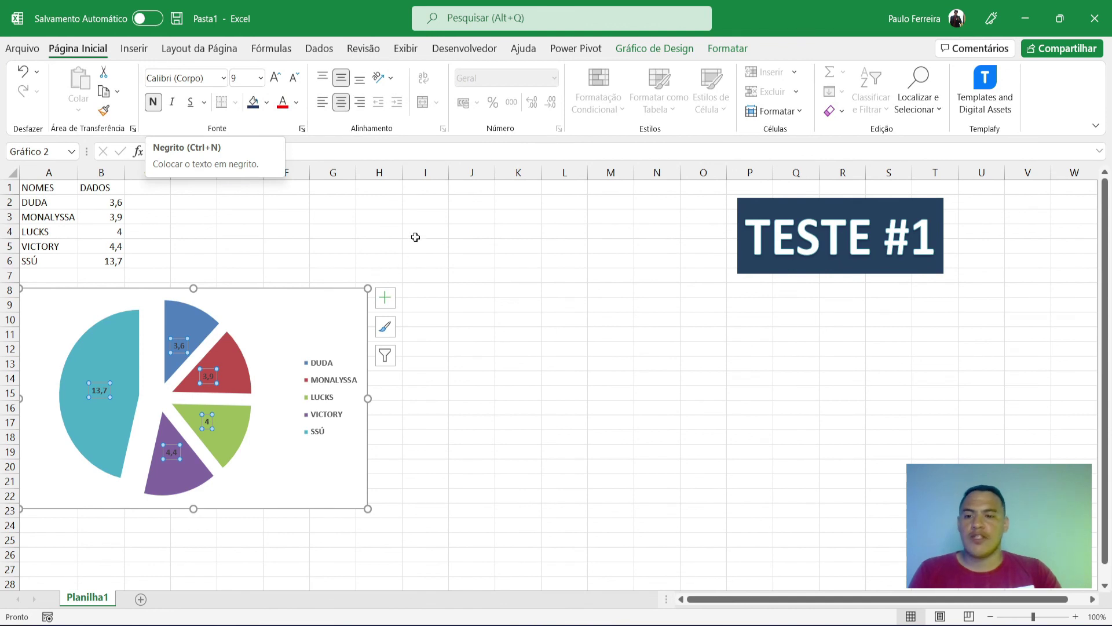
click(398, 224)
click(294, 323)
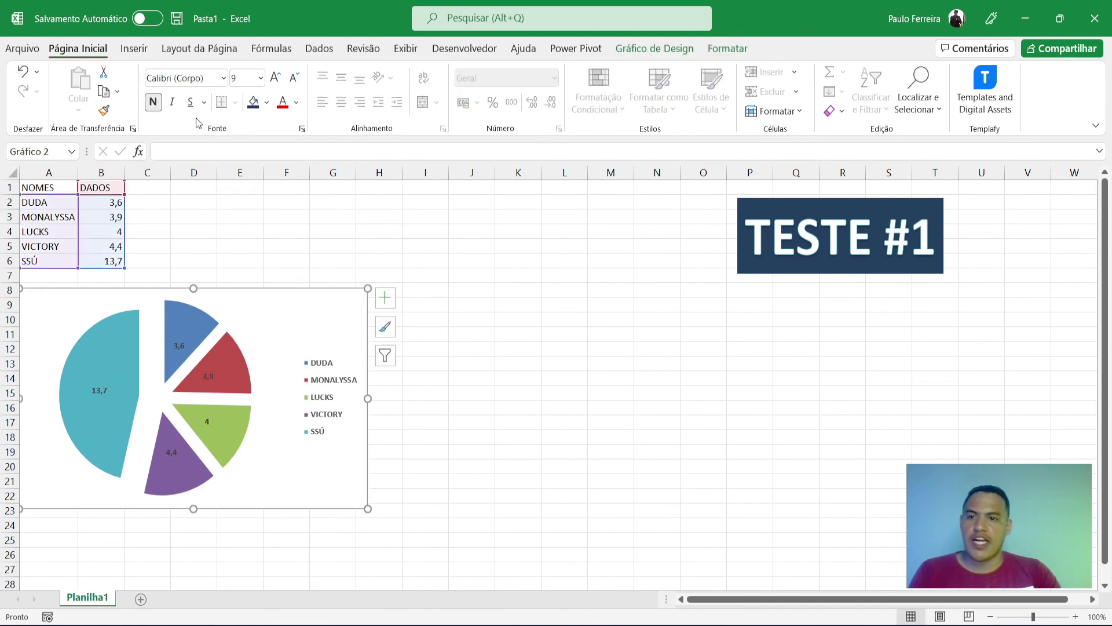
click(153, 103)
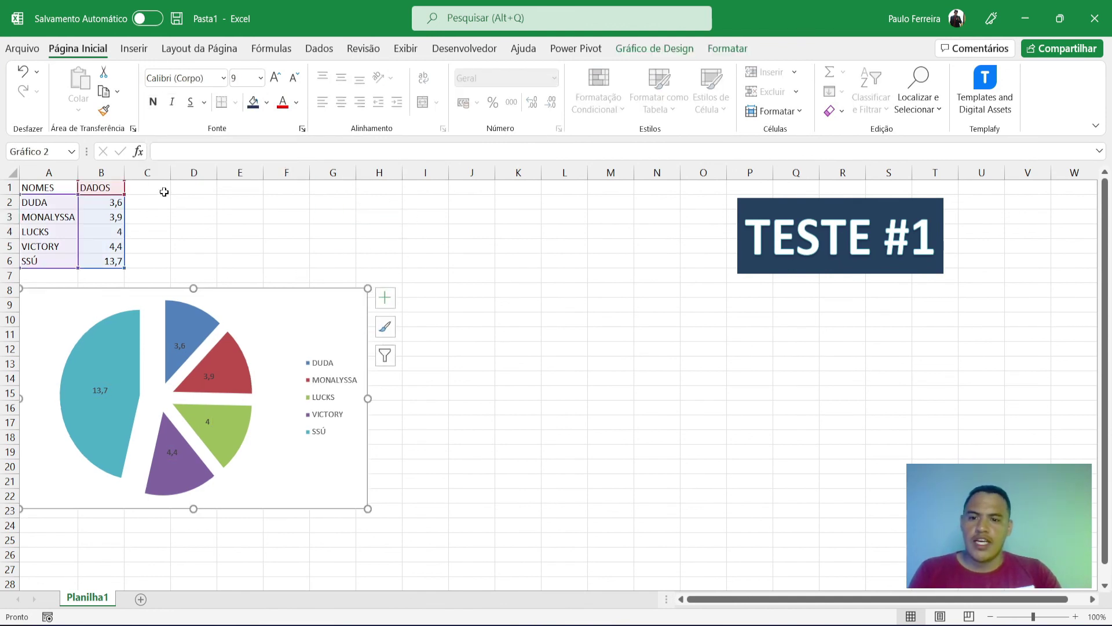
click(153, 103)
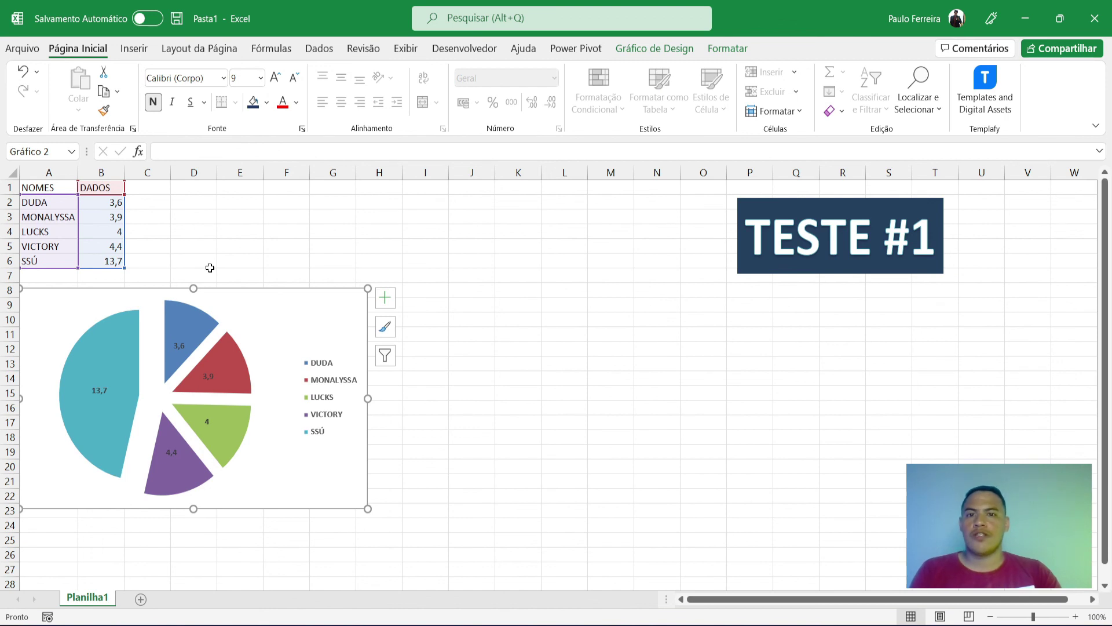